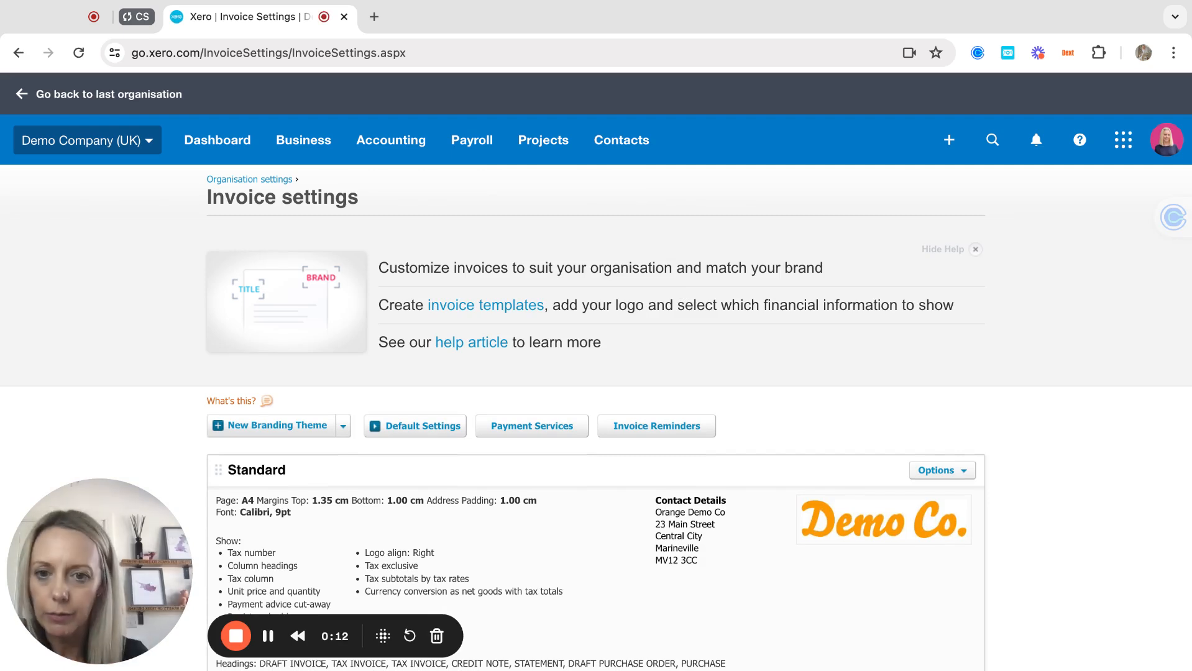
# Step: In the invoice default settings, set the sales invoices default due date to 7 day(s) after the invoice date
pyautogui.scroll(-3, 536, 396)
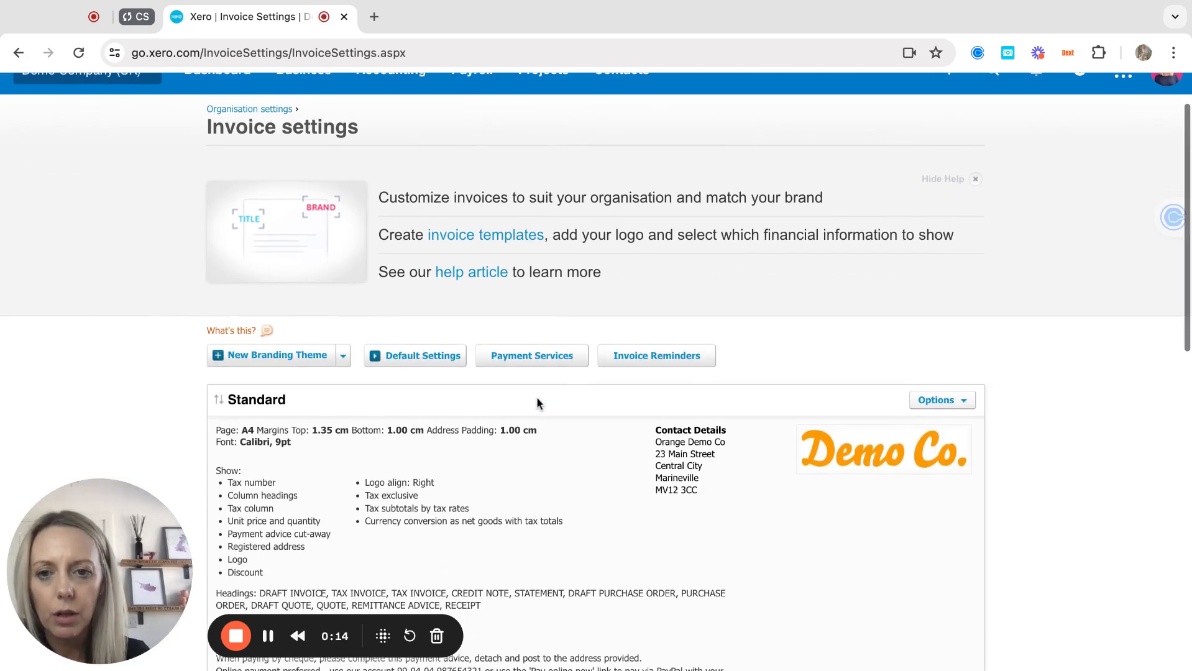
pyautogui.click(432, 339)
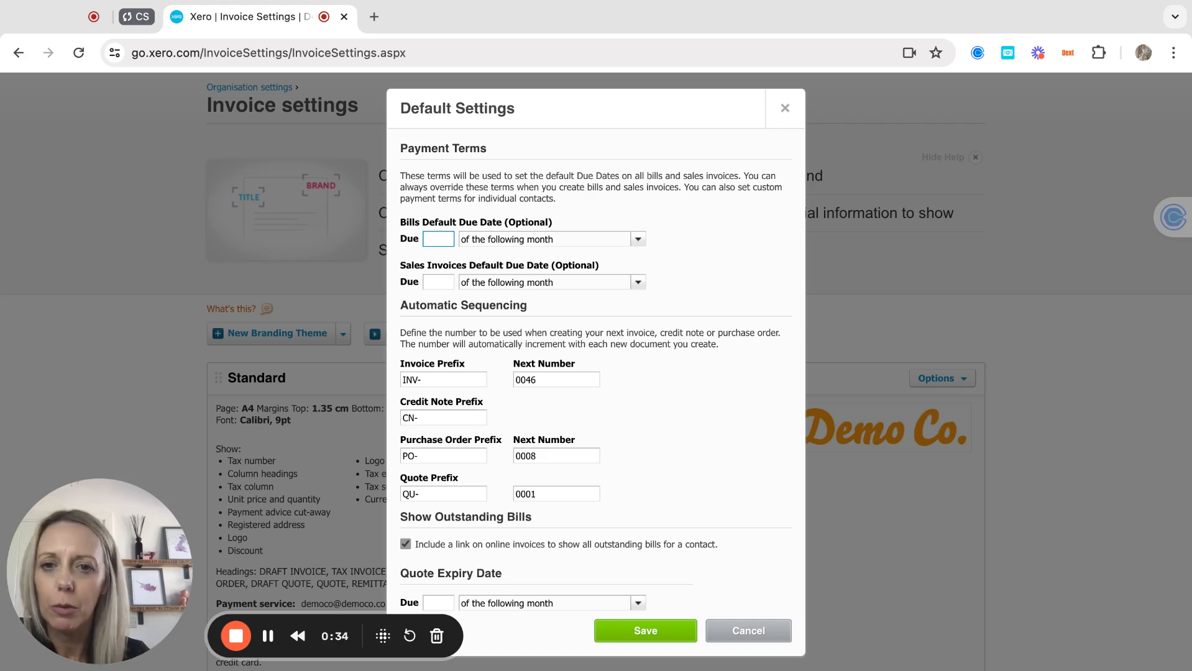
pyautogui.click(438, 282)
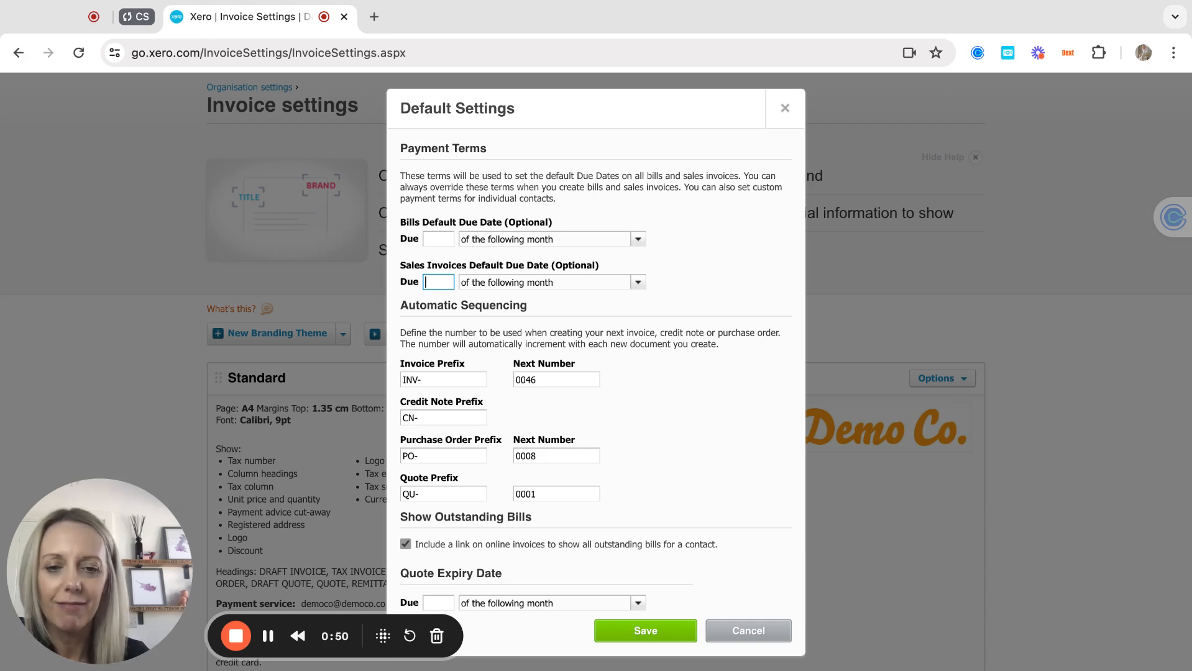
pyautogui.click(638, 283)
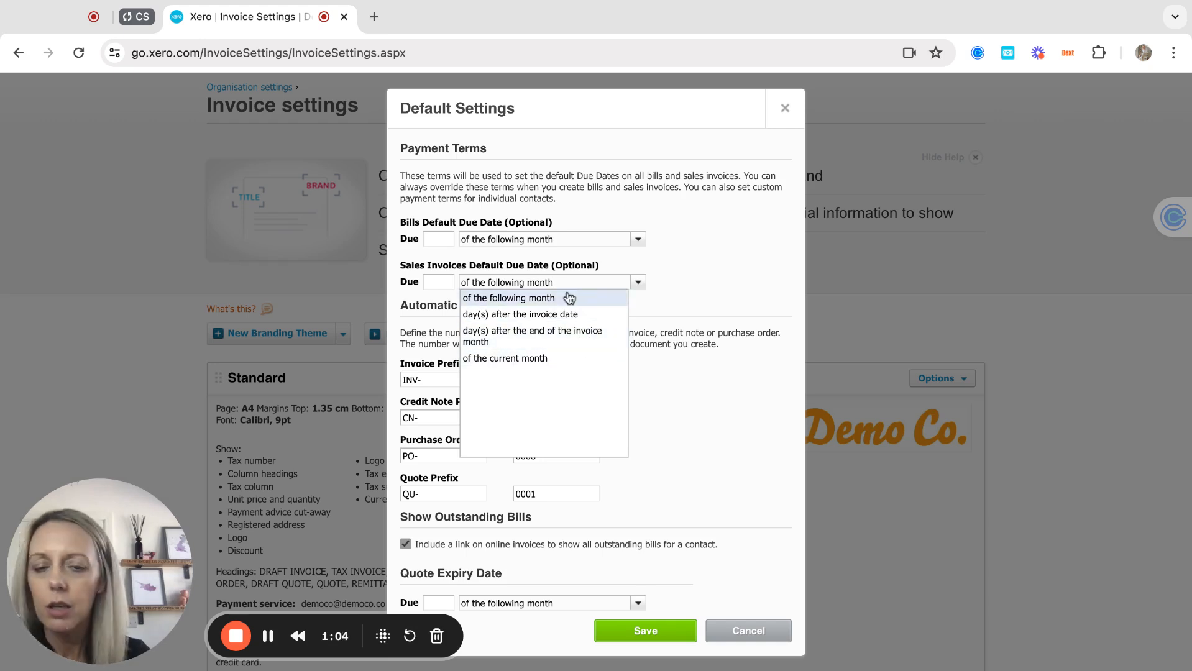
pyautogui.click(441, 284)
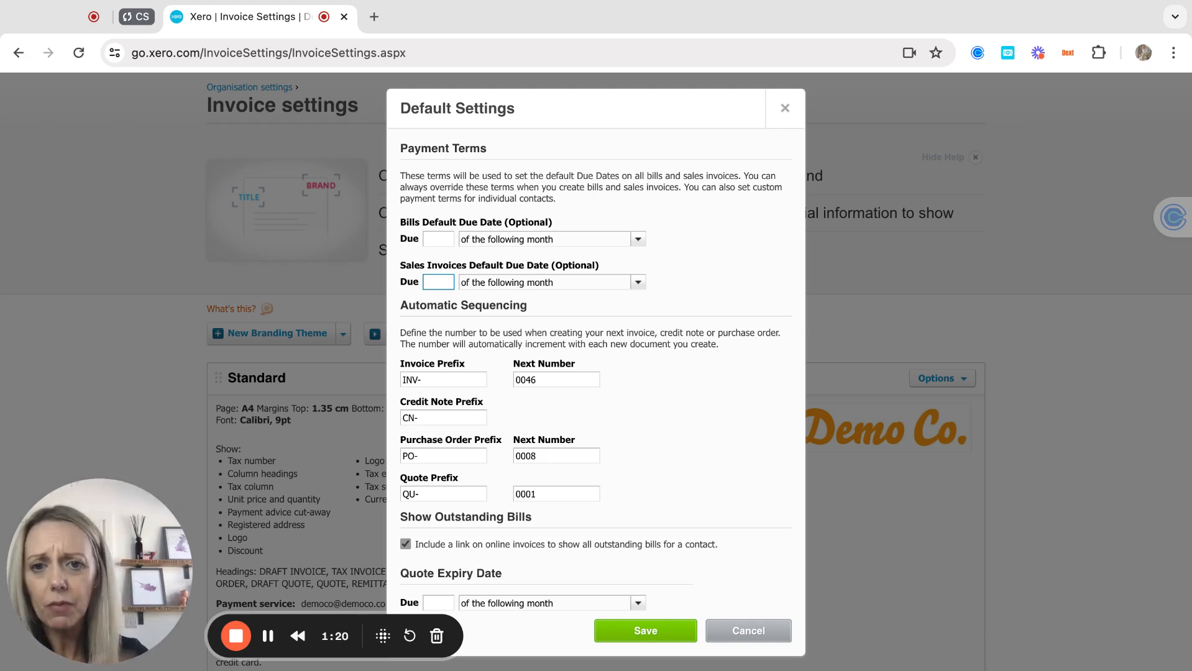
pyautogui.write('7')
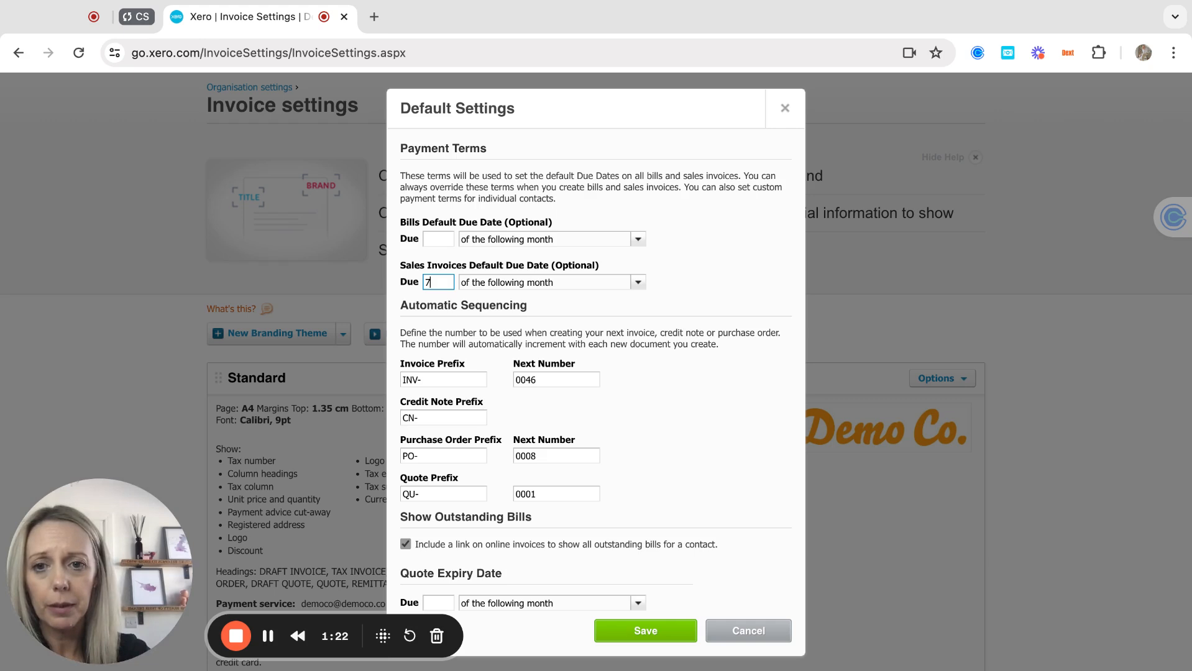
pyautogui.click(638, 284)
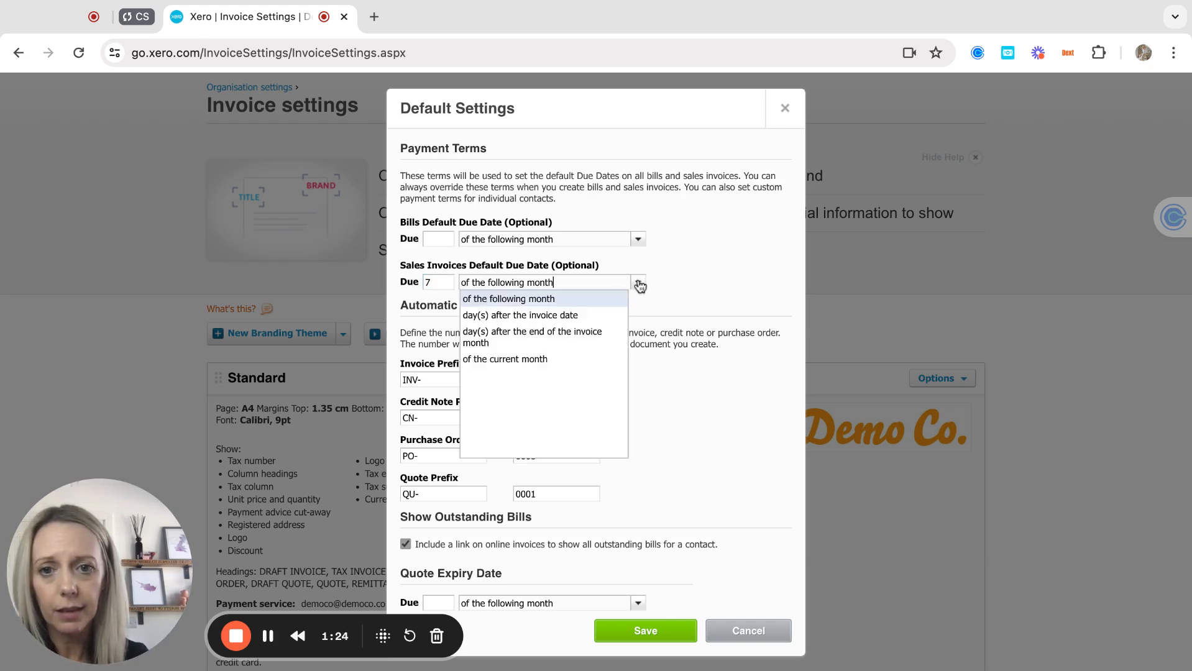
pyautogui.click(559, 317)
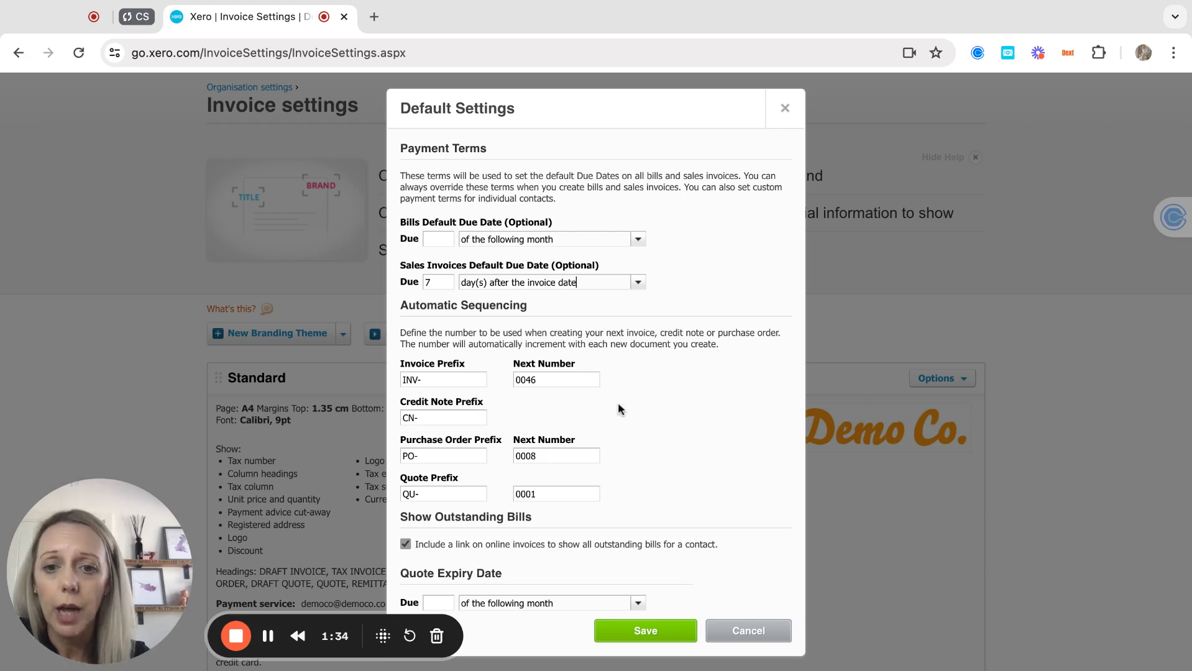
# Step: Set the default quote expiry date to 30 day(s) after the quote date
pyautogui.scroll(-1, 618, 404)
pyautogui.scroll(-2, 617, 402)
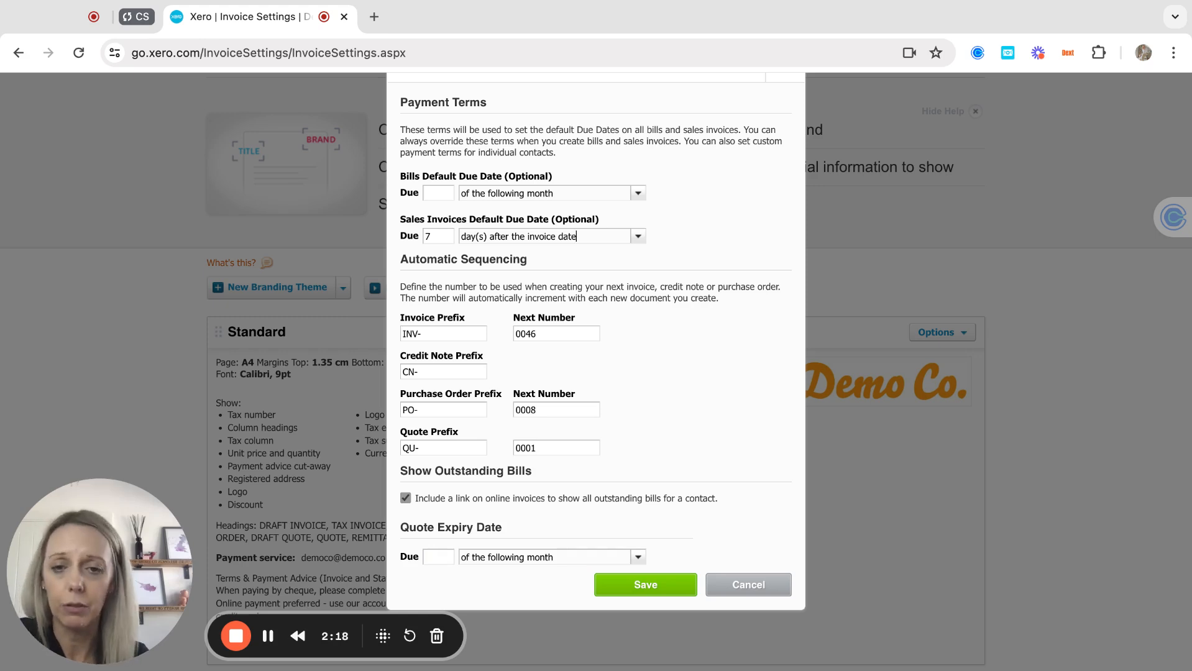
pyautogui.click(434, 334)
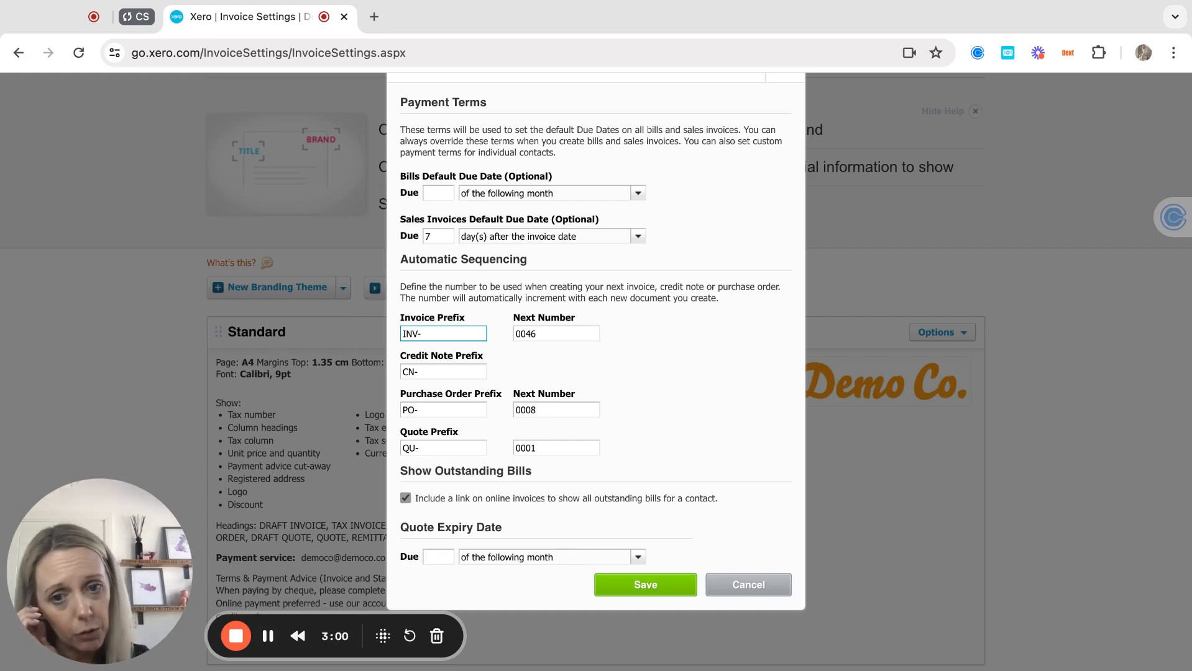
pyautogui.scroll(-3, 557, 455)
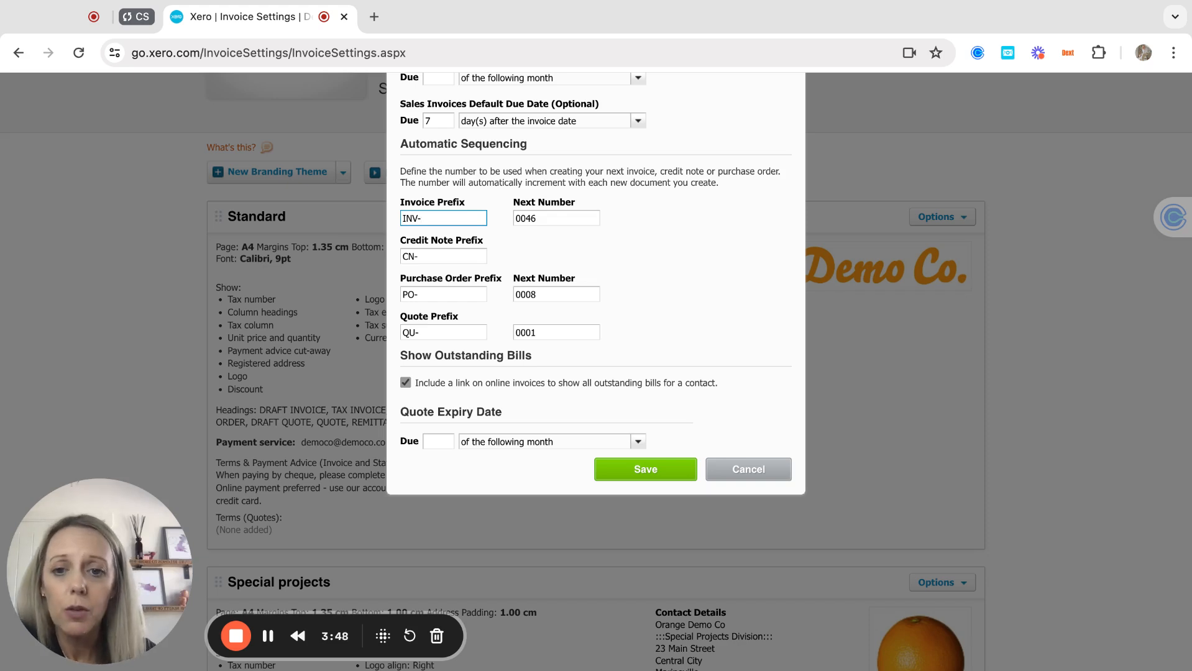
pyautogui.click(434, 441)
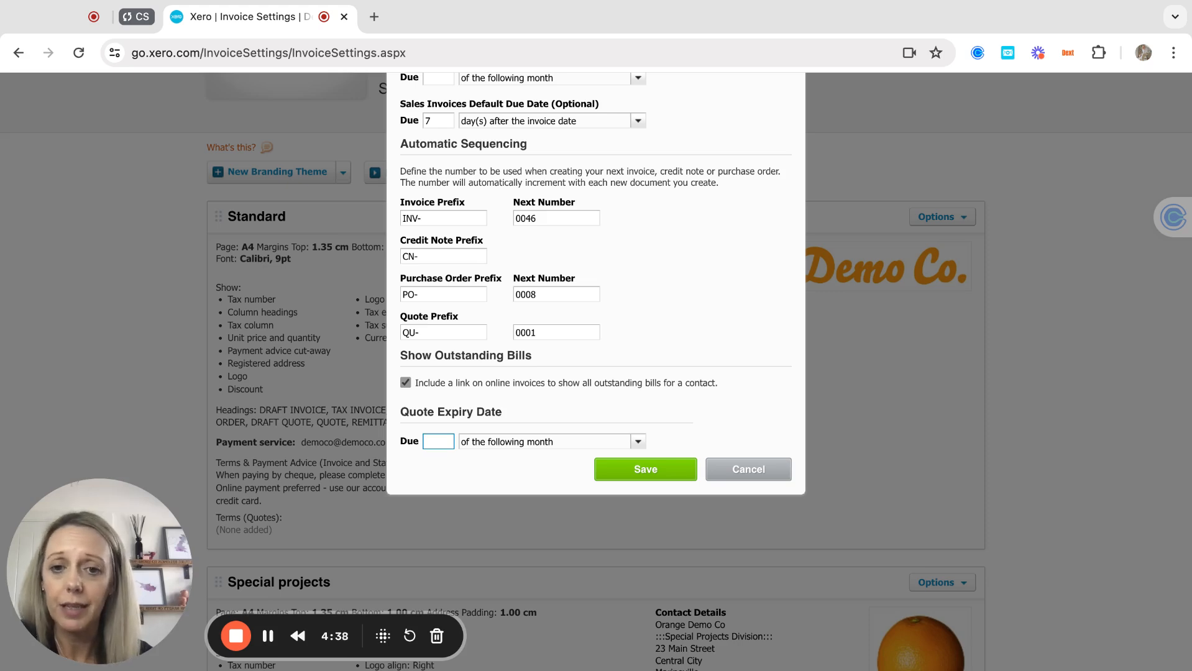
pyautogui.click(637, 442)
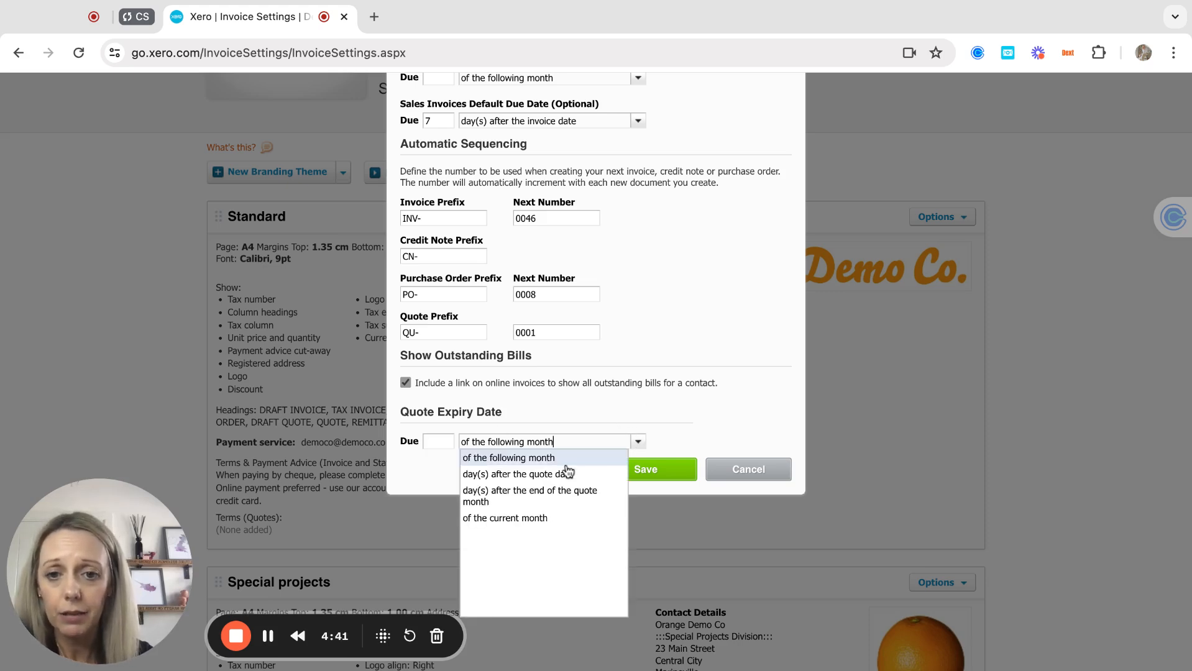
pyautogui.click(438, 440)
pyautogui.write('30')
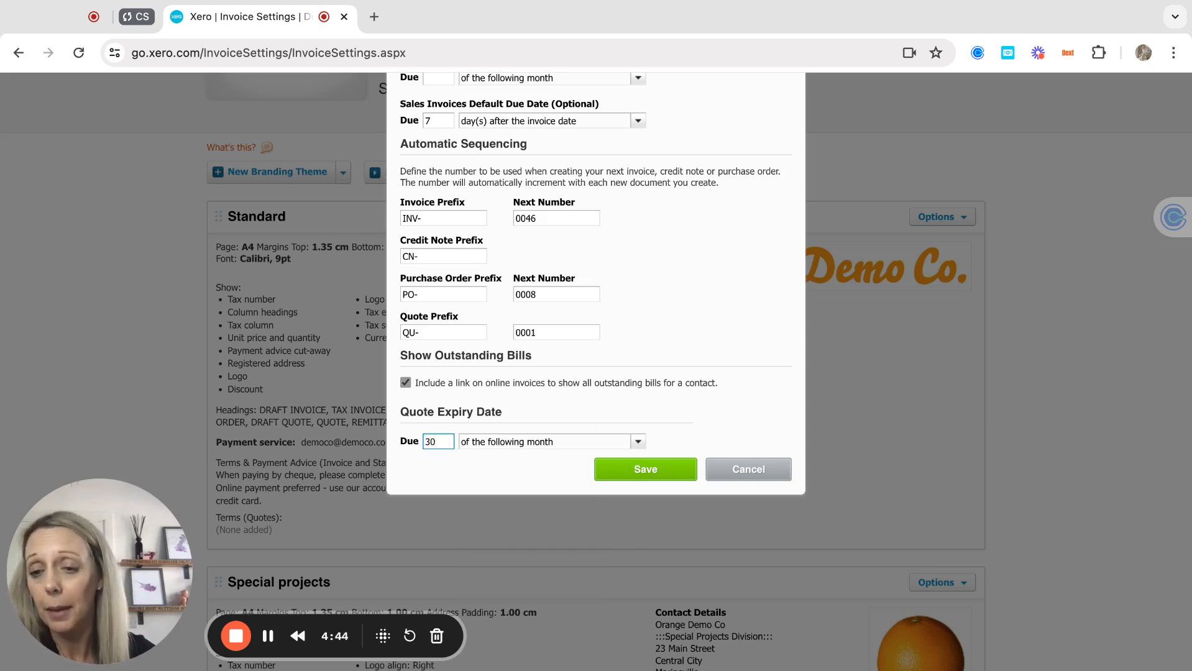
pyautogui.click(638, 442)
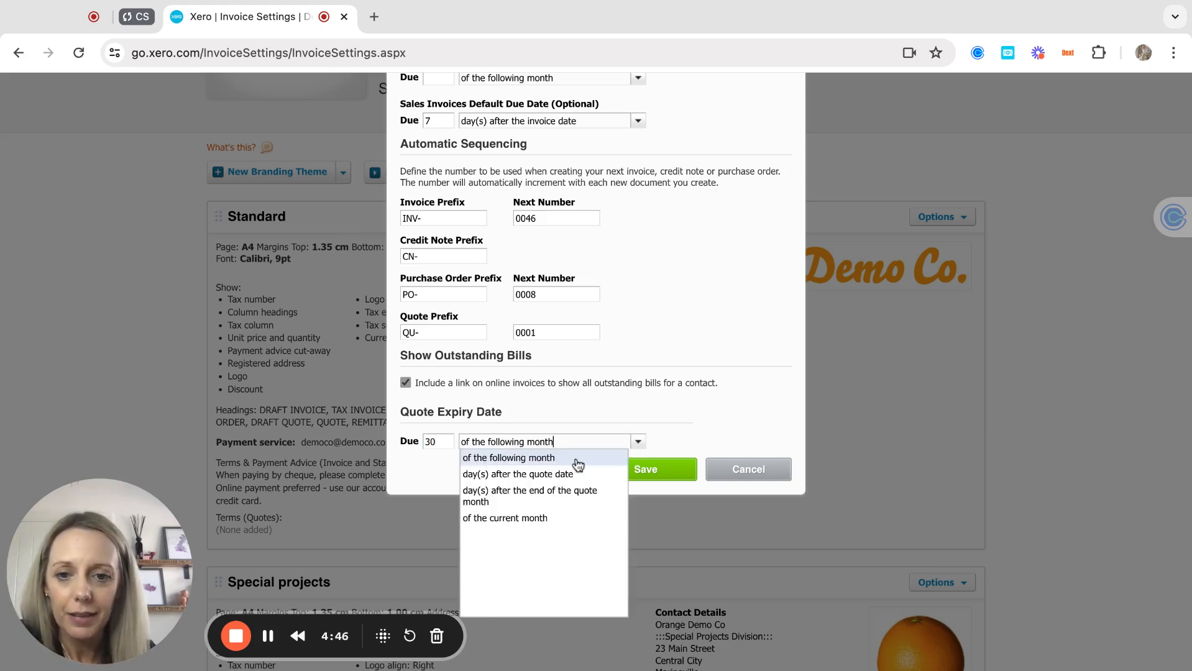
pyautogui.click(585, 476)
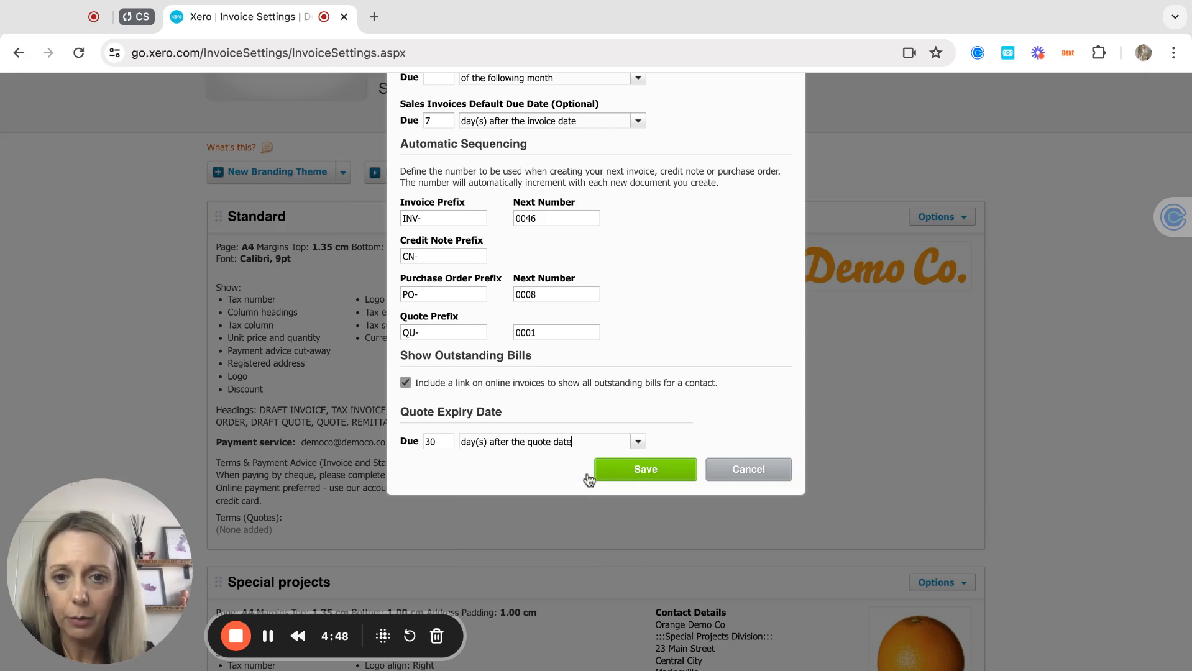
# Step: Save the default settings and hide the help banner on the invoice settings page
pyautogui.scroll(3, 627, 295)
pyautogui.scroll(-3, 629, 298)
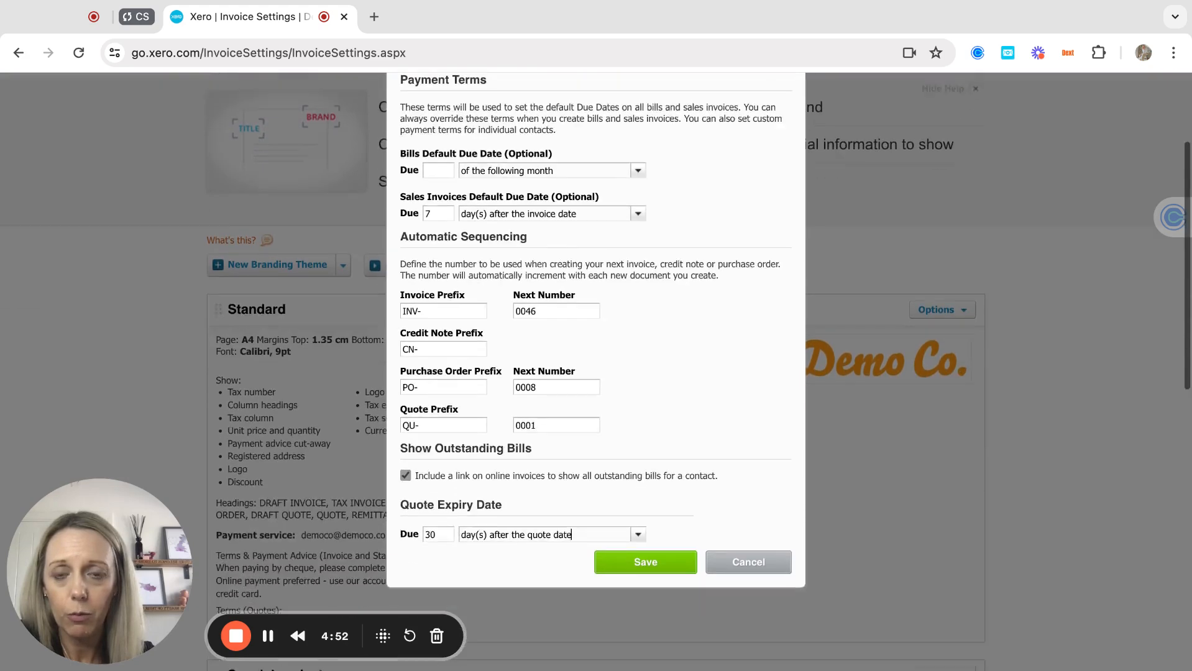
pyautogui.click(636, 497)
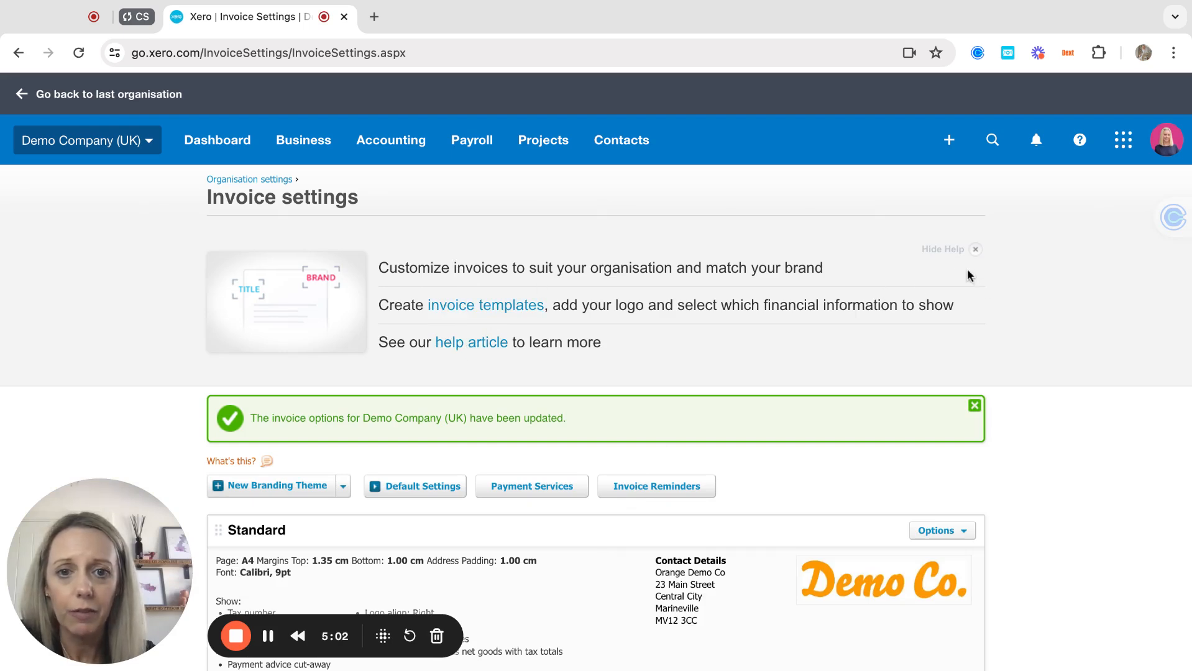
pyautogui.click(976, 253)
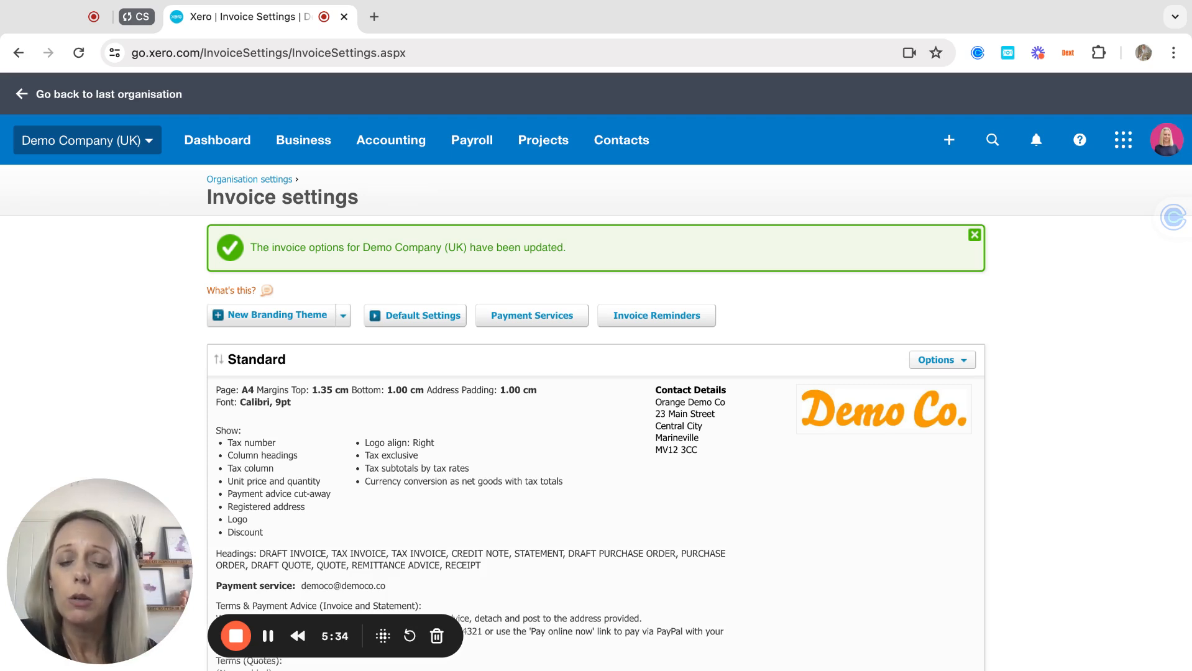
# Step: Review the Standard, Special projects and Very orange invoice! branding themes, including the options available for the Very orange invoice! theme
pyautogui.scroll(-4, 706, 497)
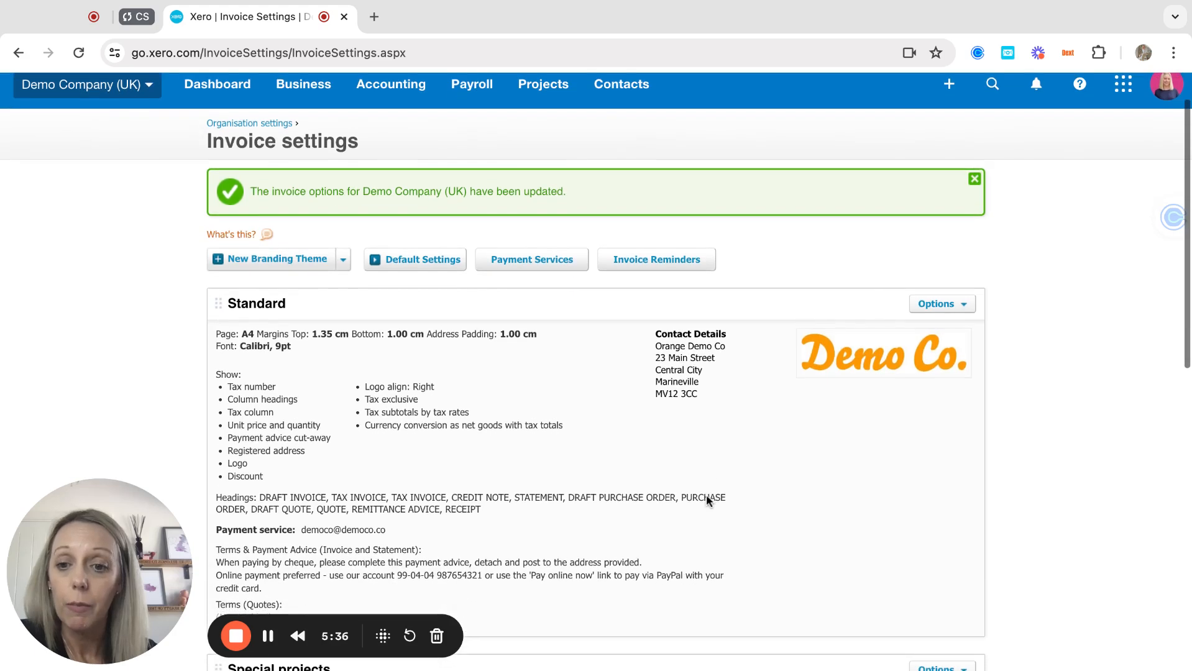
pyautogui.scroll(-5, 705, 501)
pyautogui.scroll(4, 706, 501)
pyautogui.scroll(1, 662, 466)
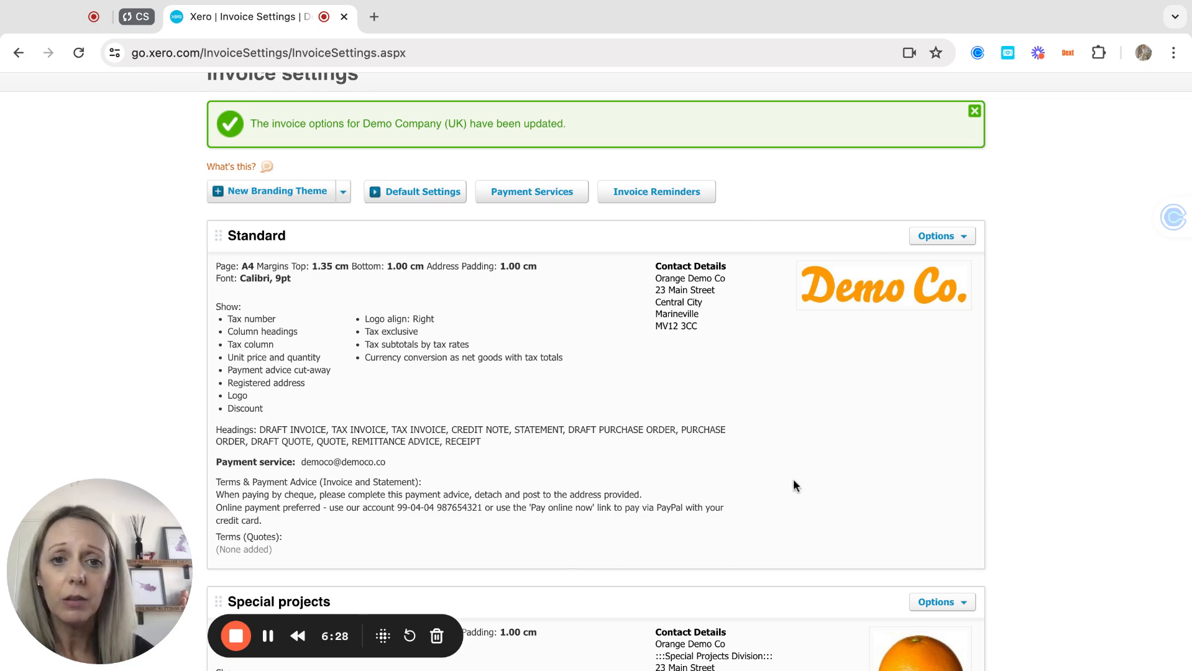
pyautogui.scroll(-7, 756, 483)
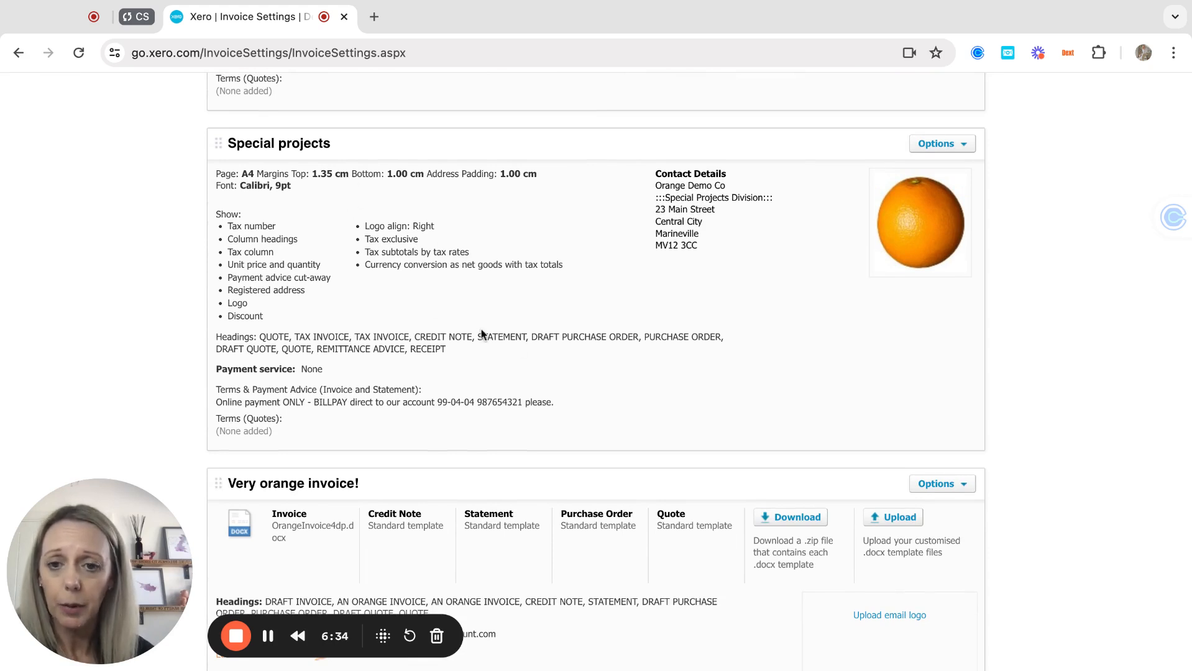
pyautogui.scroll(10, 402, 311)
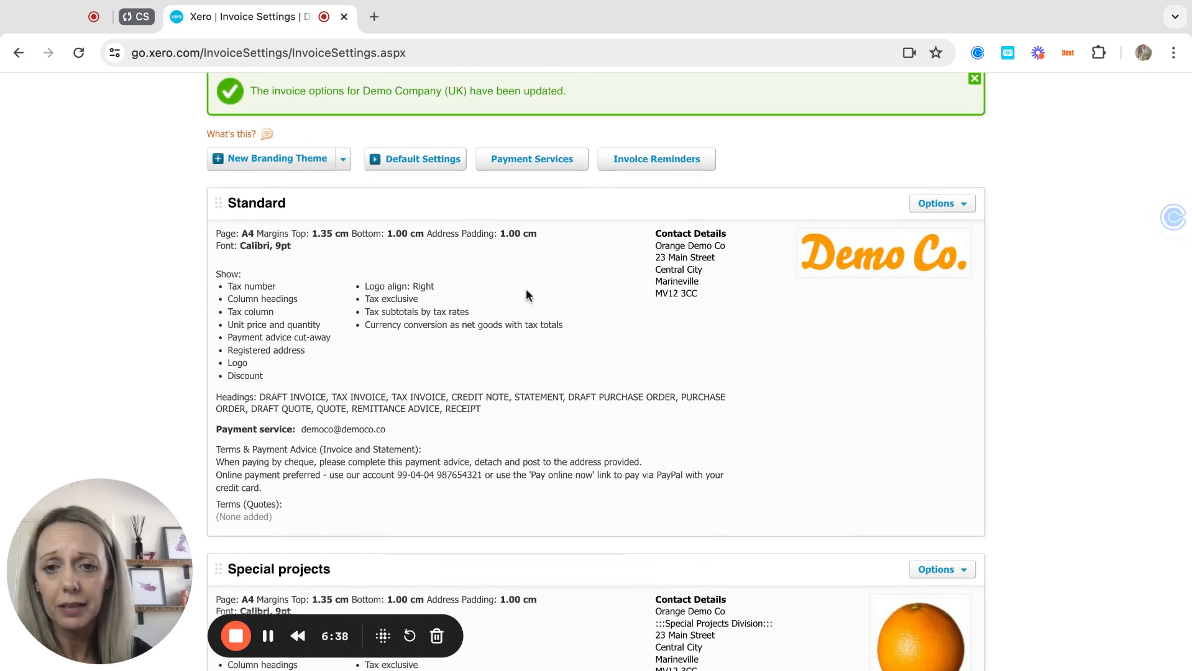
pyautogui.scroll(-7, 553, 457)
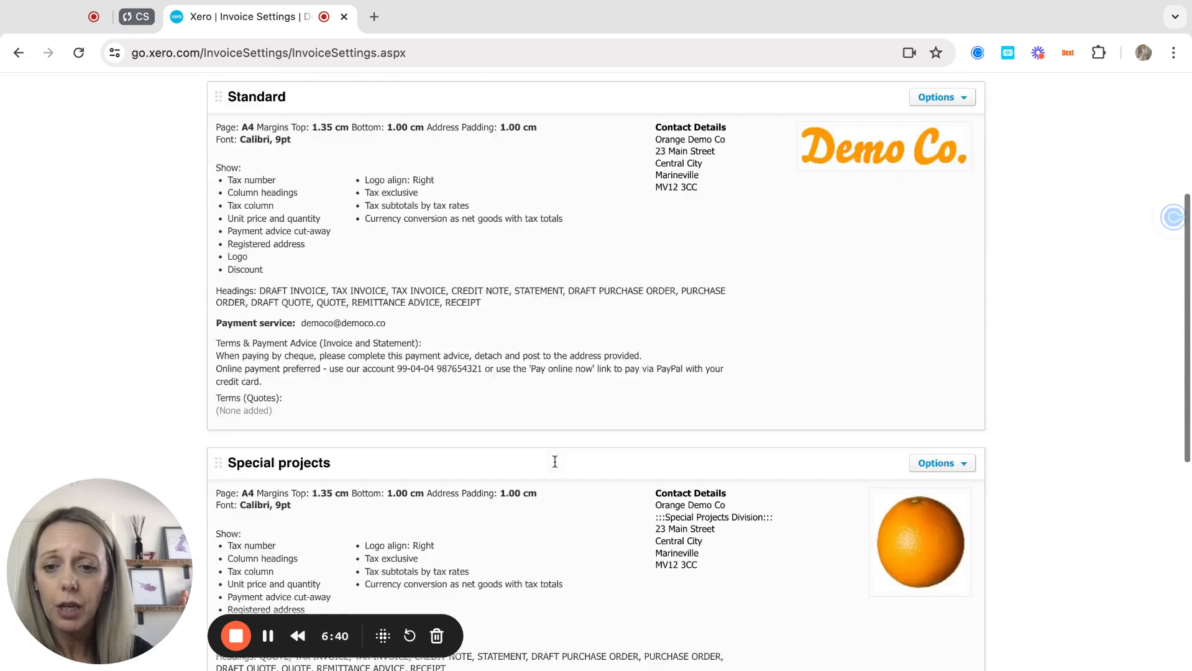
pyautogui.scroll(-3, 555, 461)
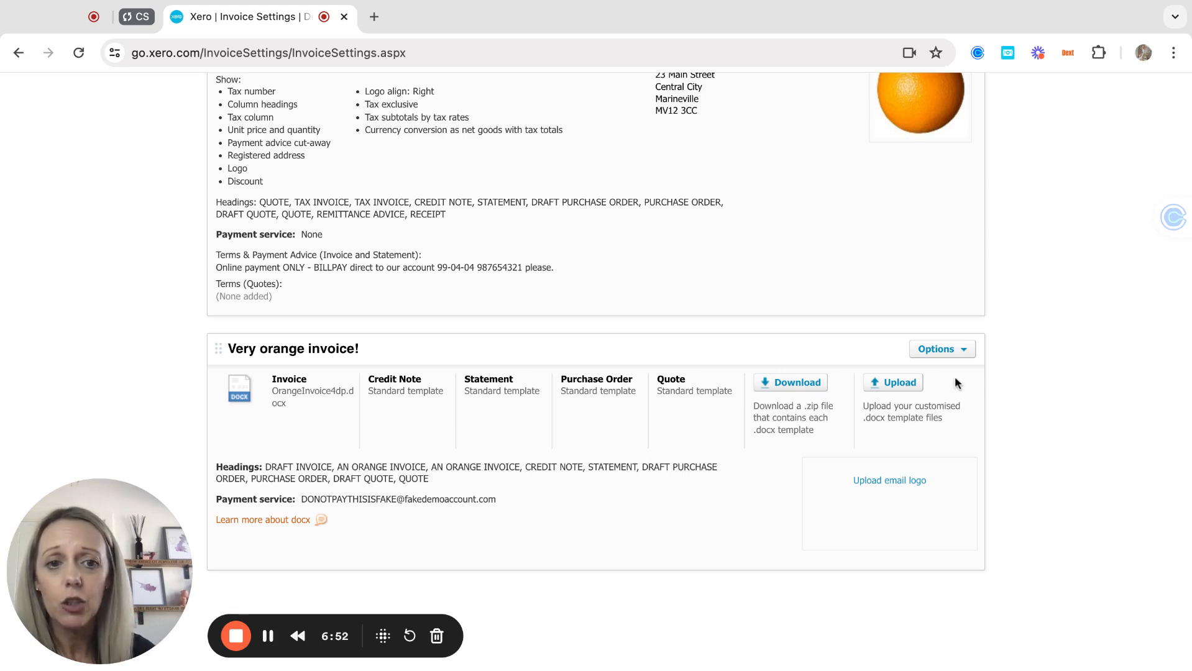
pyautogui.click(961, 353)
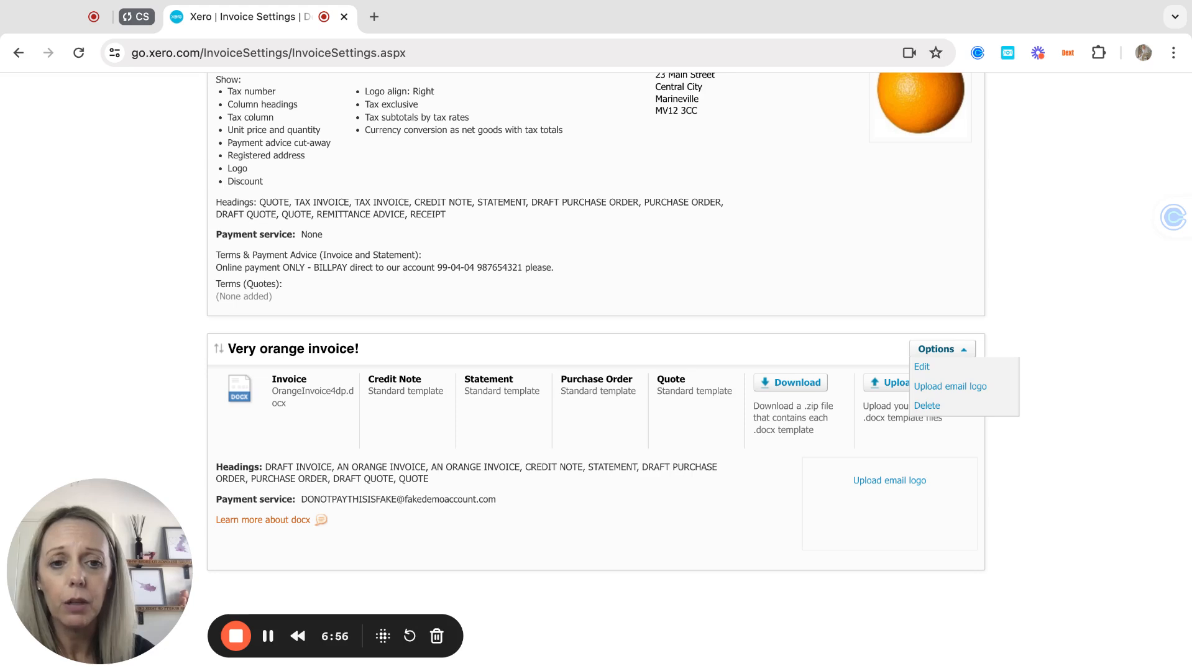
pyautogui.click(961, 353)
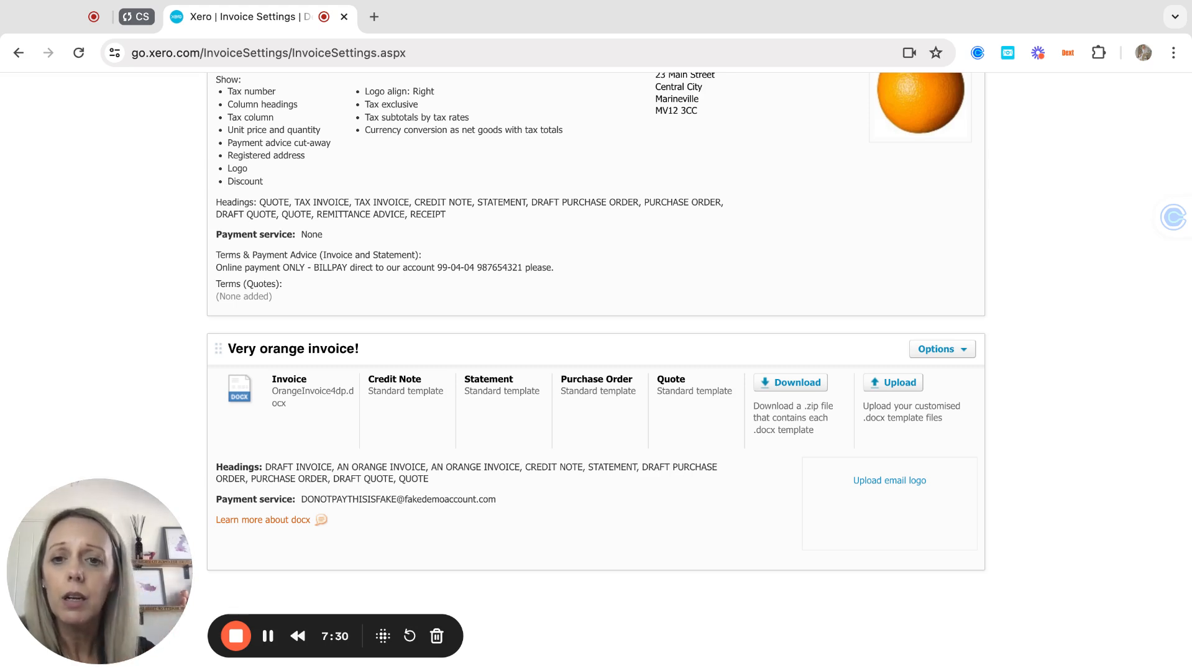
pyautogui.scroll(6, 661, 286)
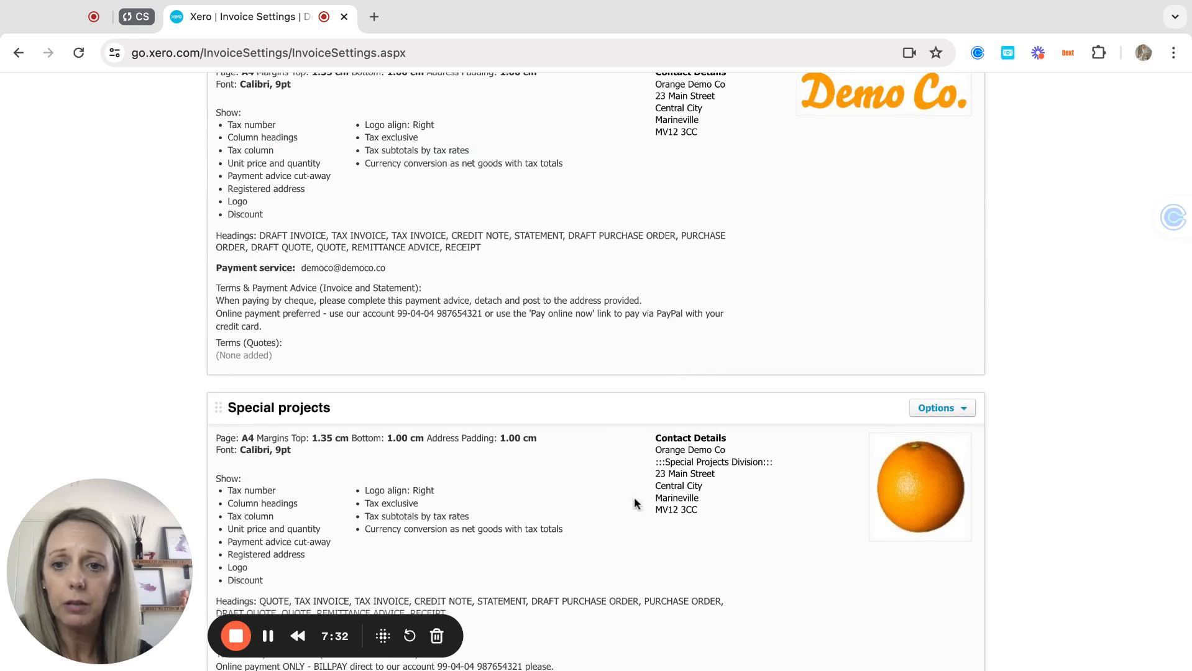
pyautogui.scroll(-6, 607, 443)
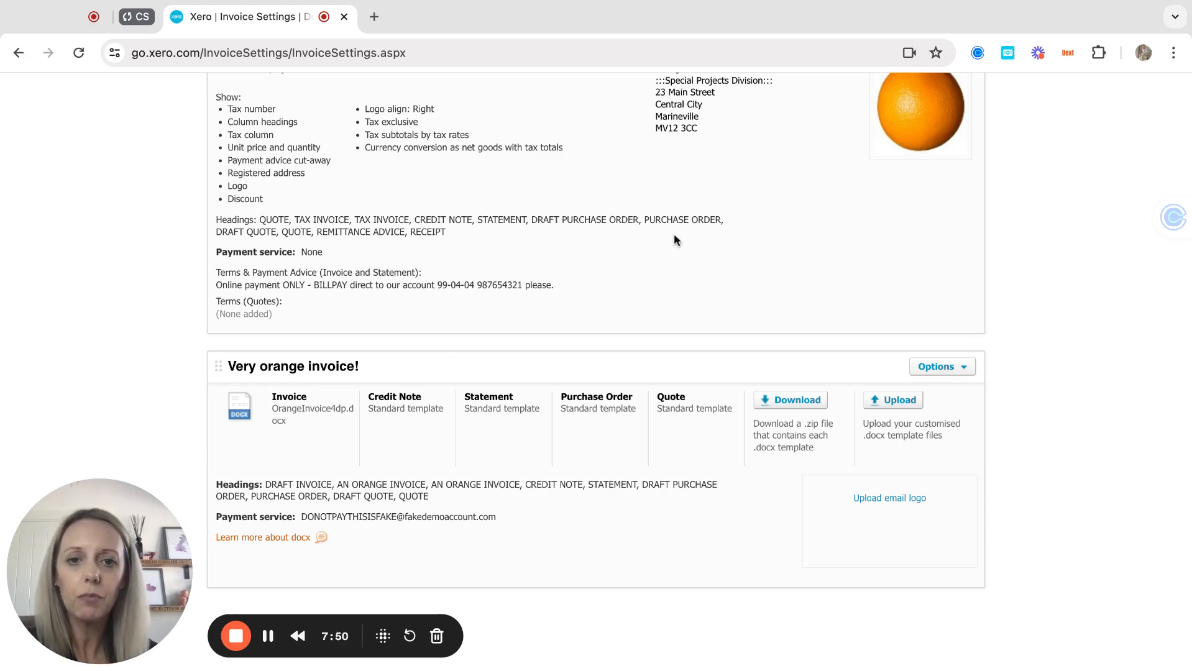
# Step: Open the Standard branding theme for editing
pyautogui.scroll(8, 673, 233)
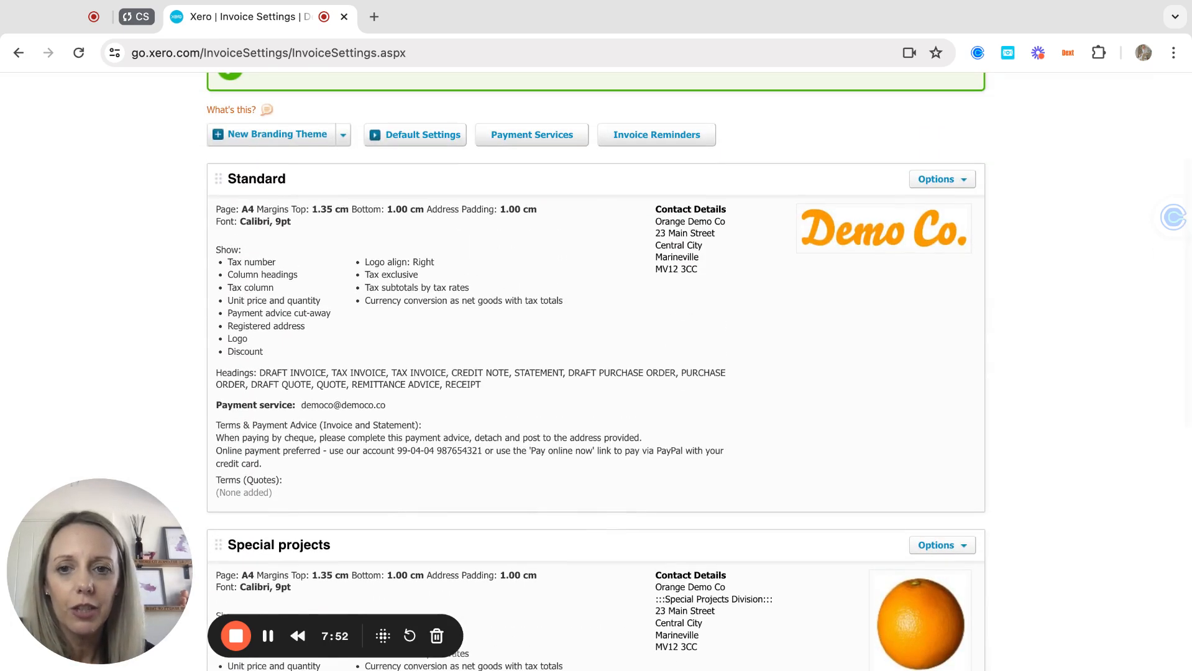
pyautogui.click(960, 184)
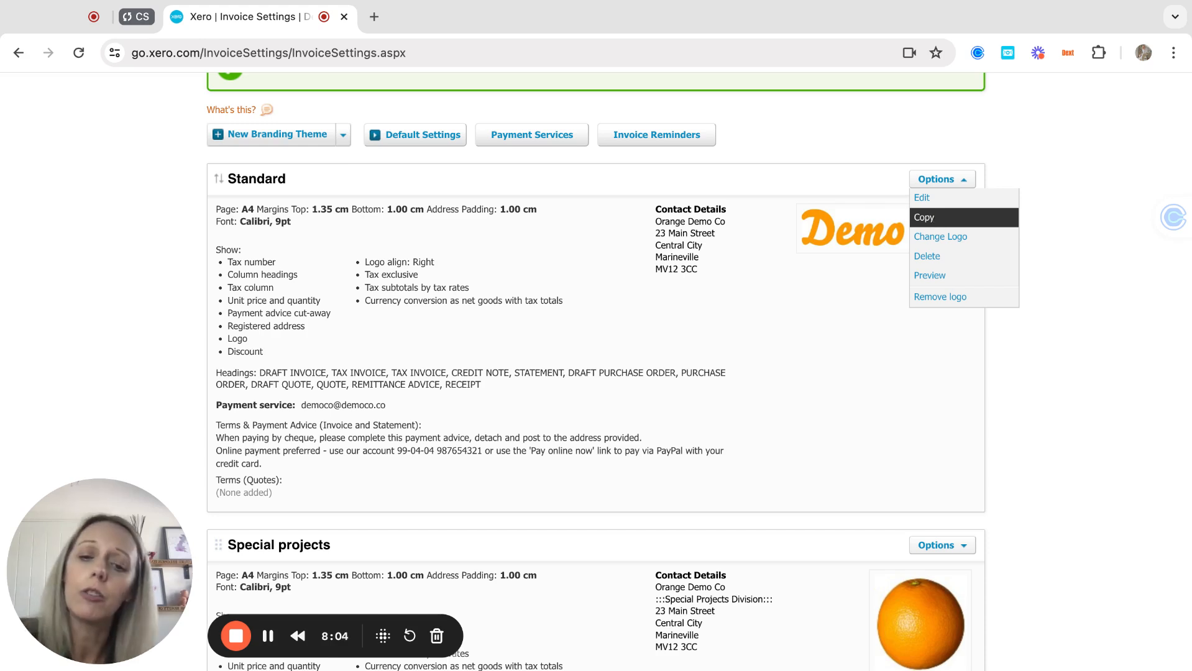
pyautogui.click(934, 202)
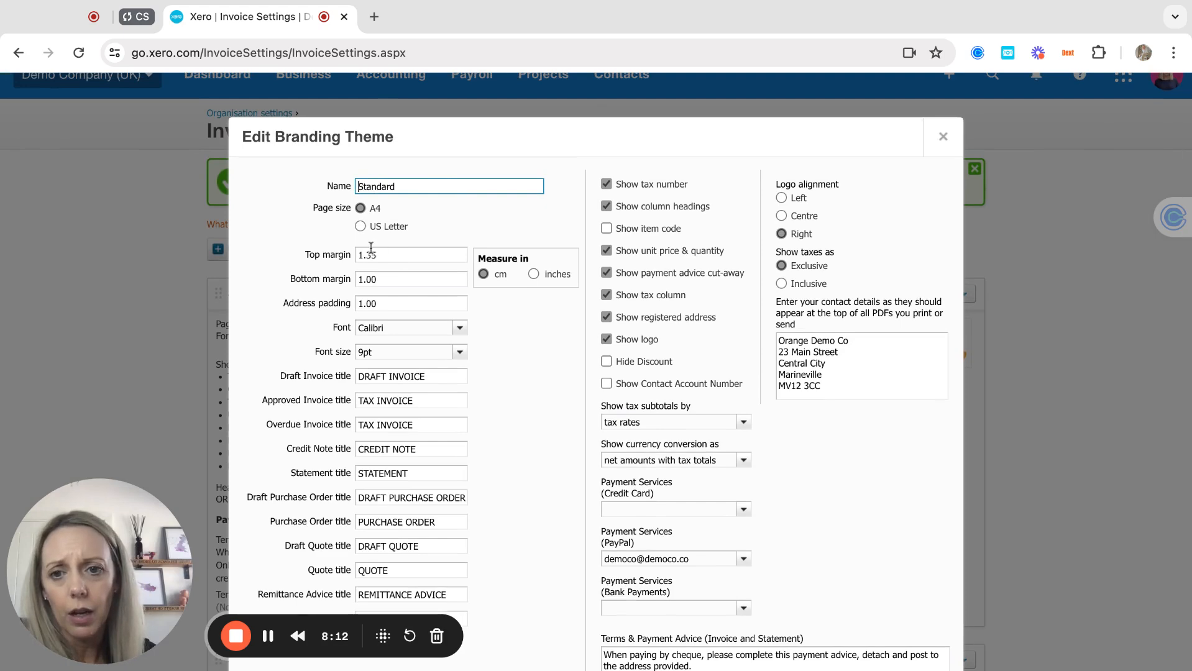
# Step: Look through the available fonts and choose Calibri for the Standard branding theme
pyautogui.scroll(-1, 393, 472)
pyautogui.scroll(-2, 392, 472)
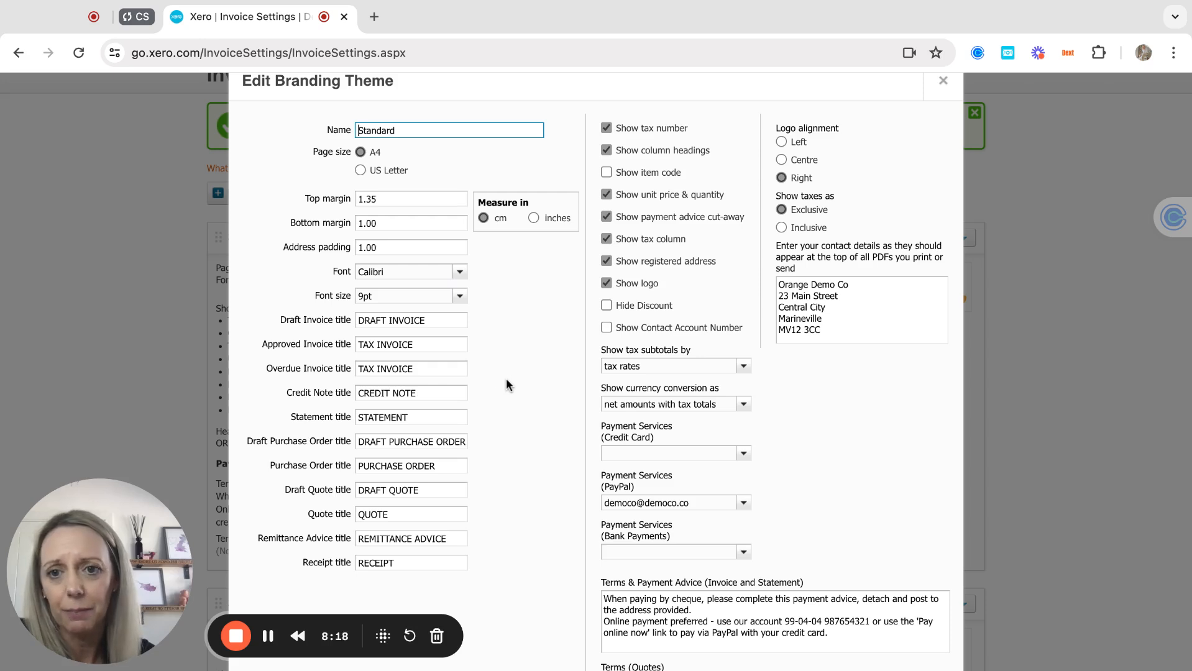
pyautogui.click(460, 273)
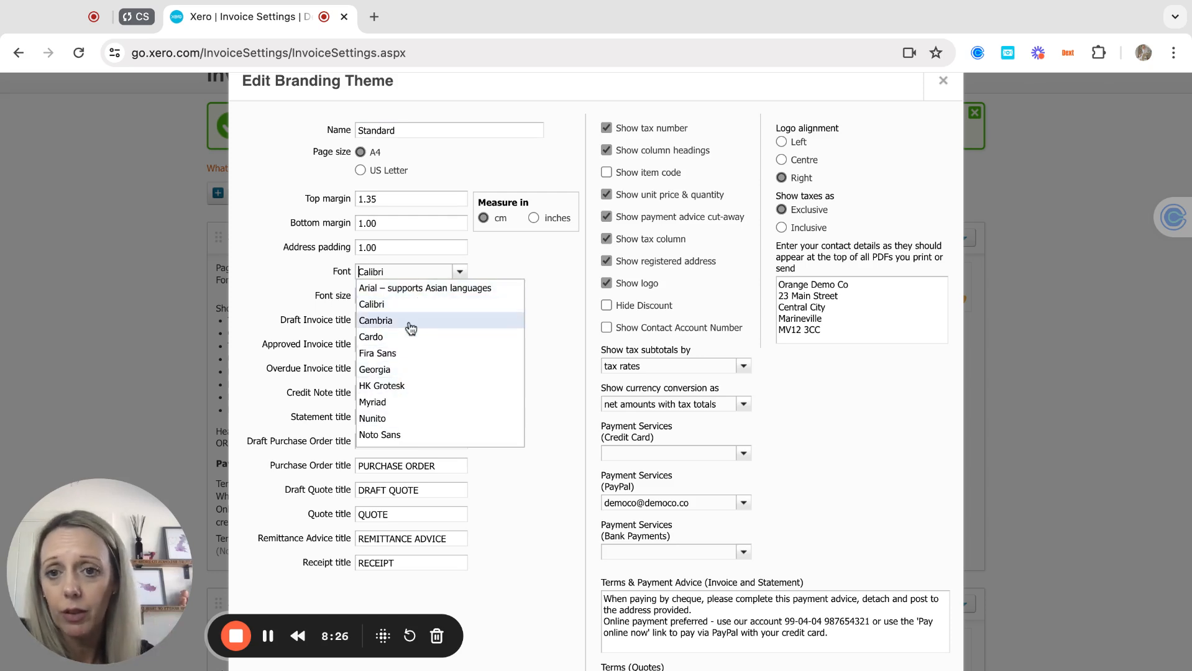
pyautogui.scroll(-5, 397, 391)
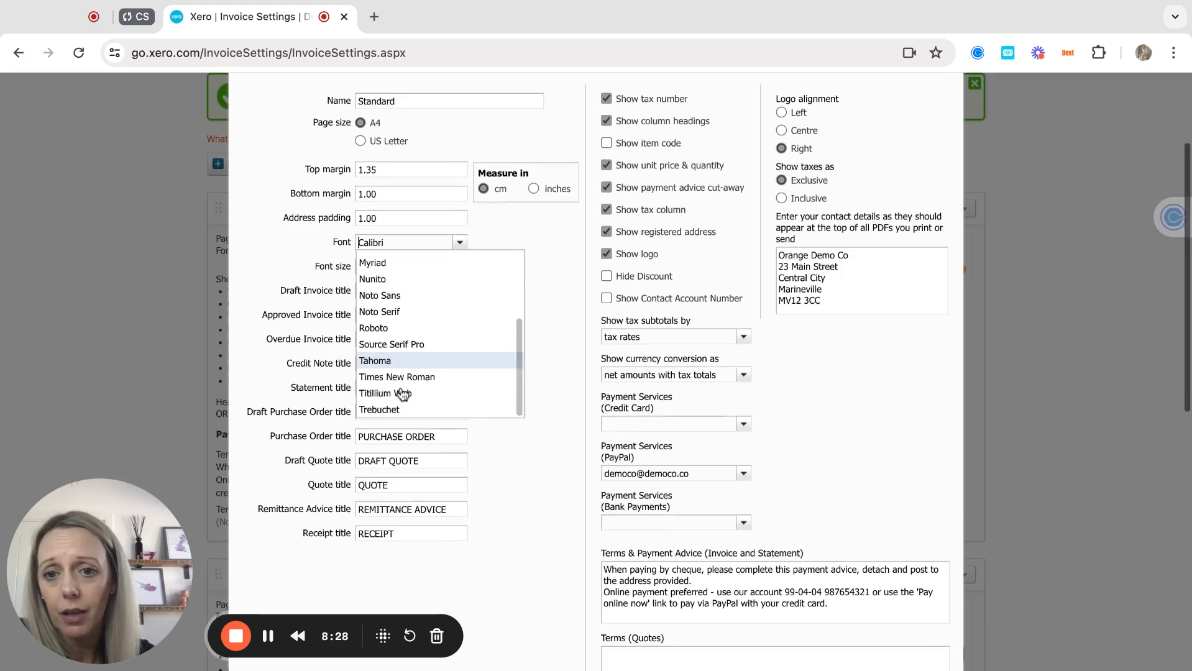
pyautogui.scroll(5, 404, 373)
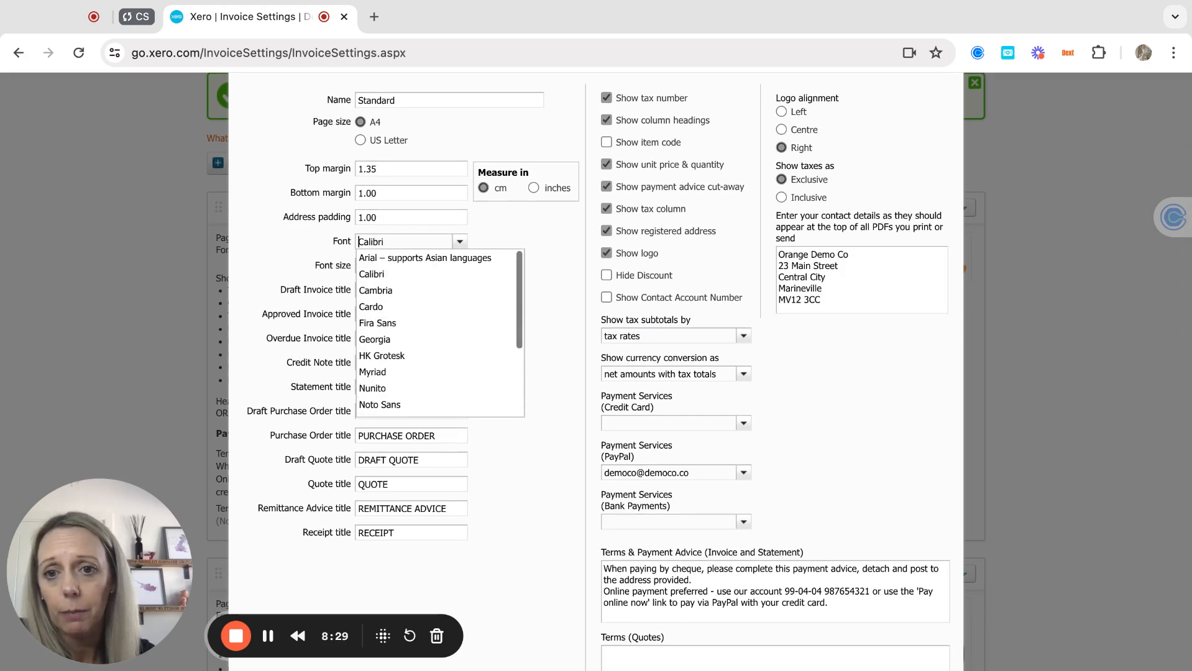
pyautogui.click(404, 274)
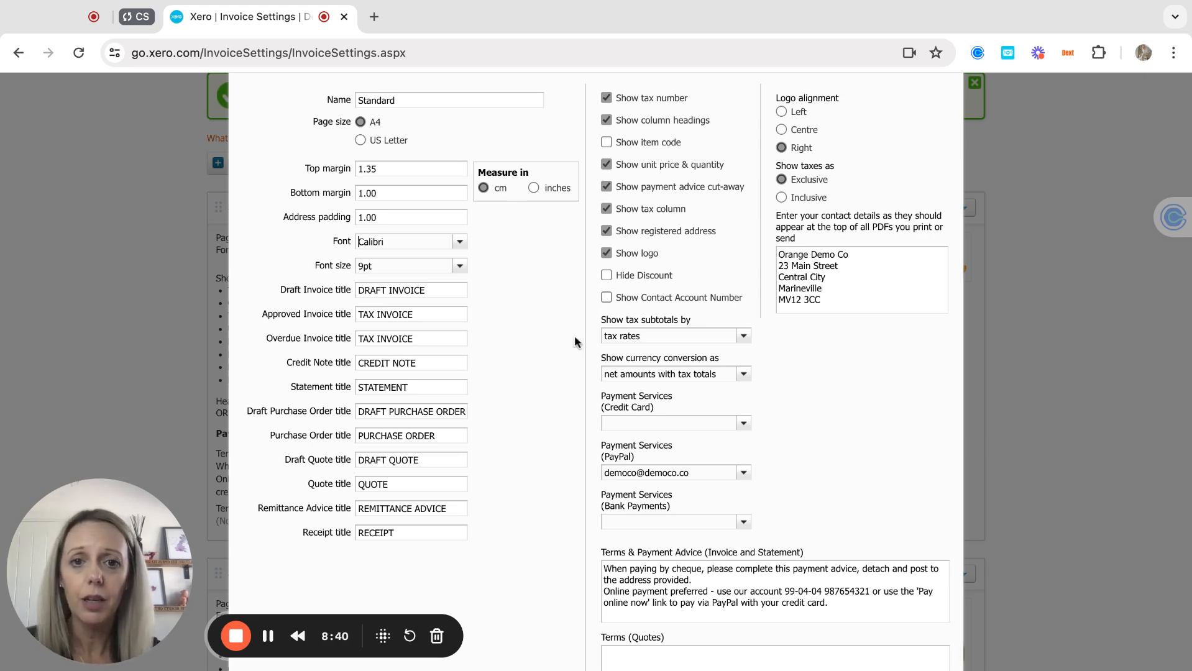
# Step: Set the Standard theme to show tax subtotals by tax rates
pyautogui.scroll(3, 596, 338)
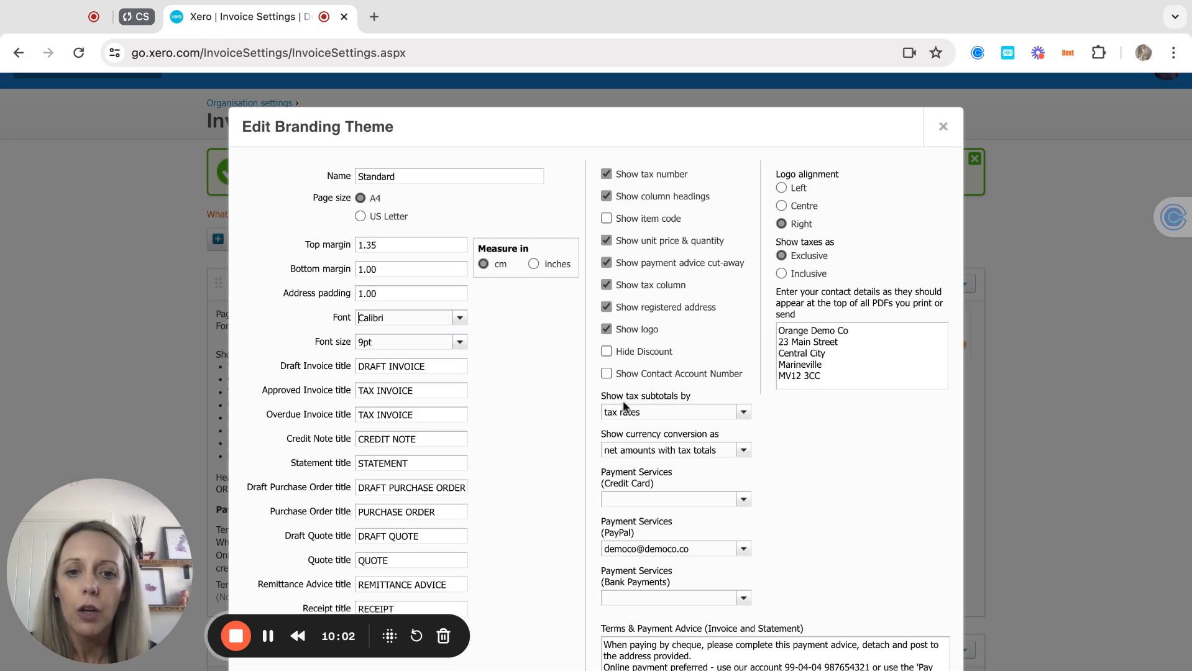
pyautogui.click(743, 412)
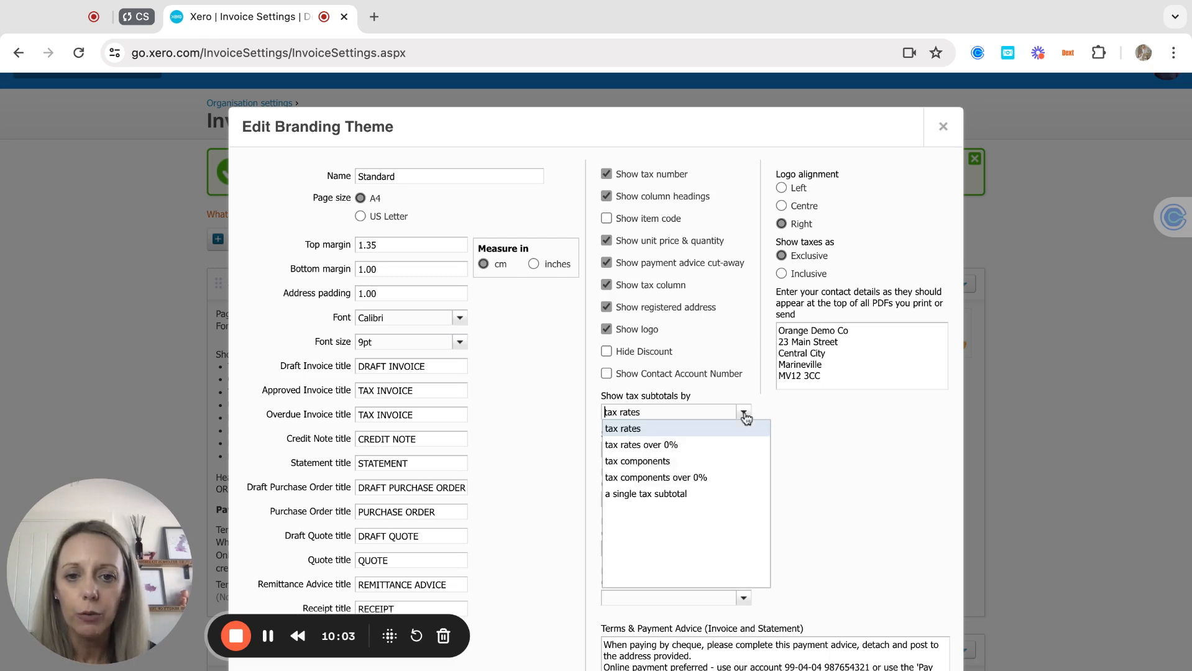
pyautogui.click(717, 430)
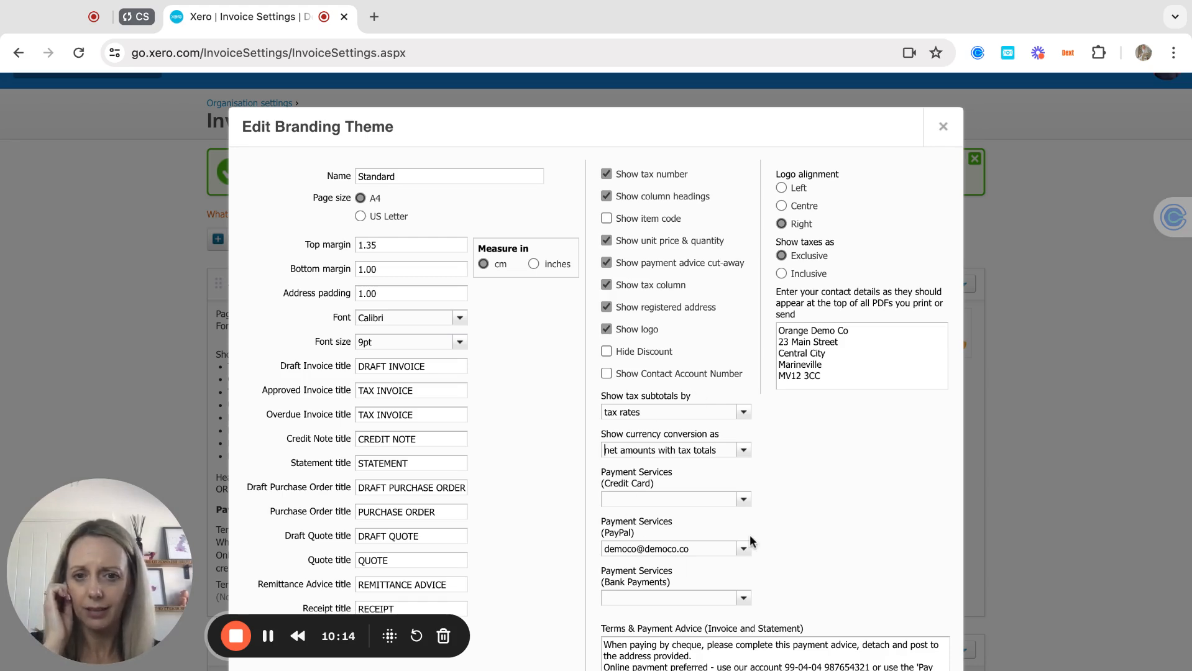
# Step: Check the credit card payment service choices for the Standard theme
pyautogui.scroll(-2, 750, 534)
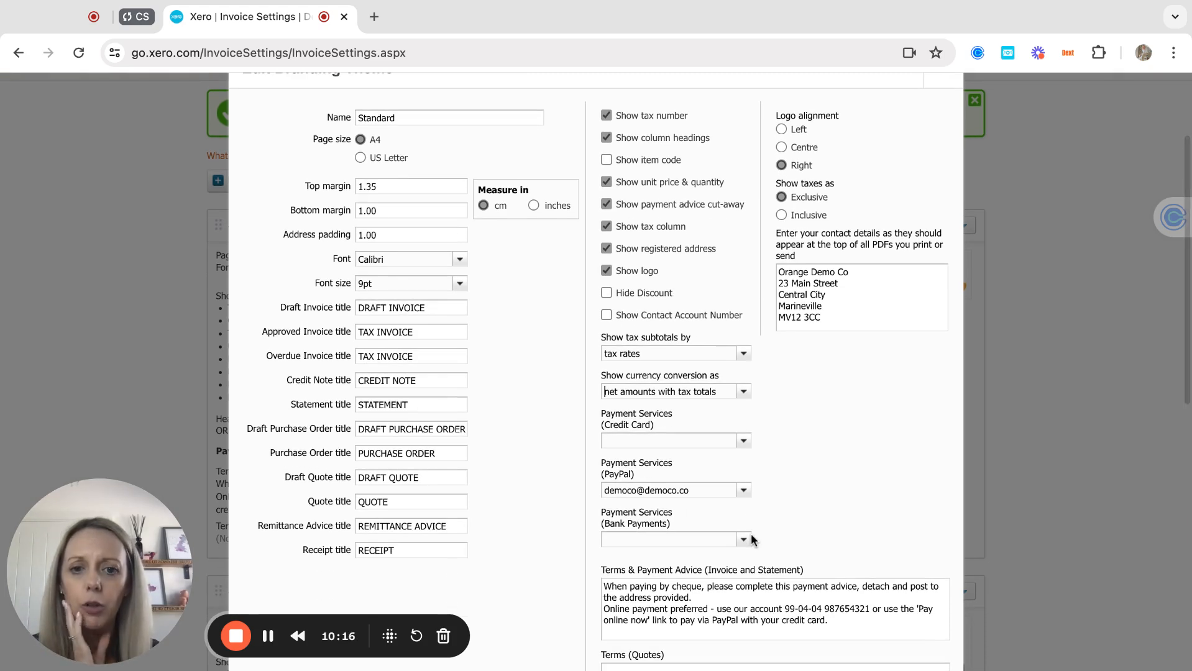
pyautogui.click(744, 441)
pyautogui.click(745, 441)
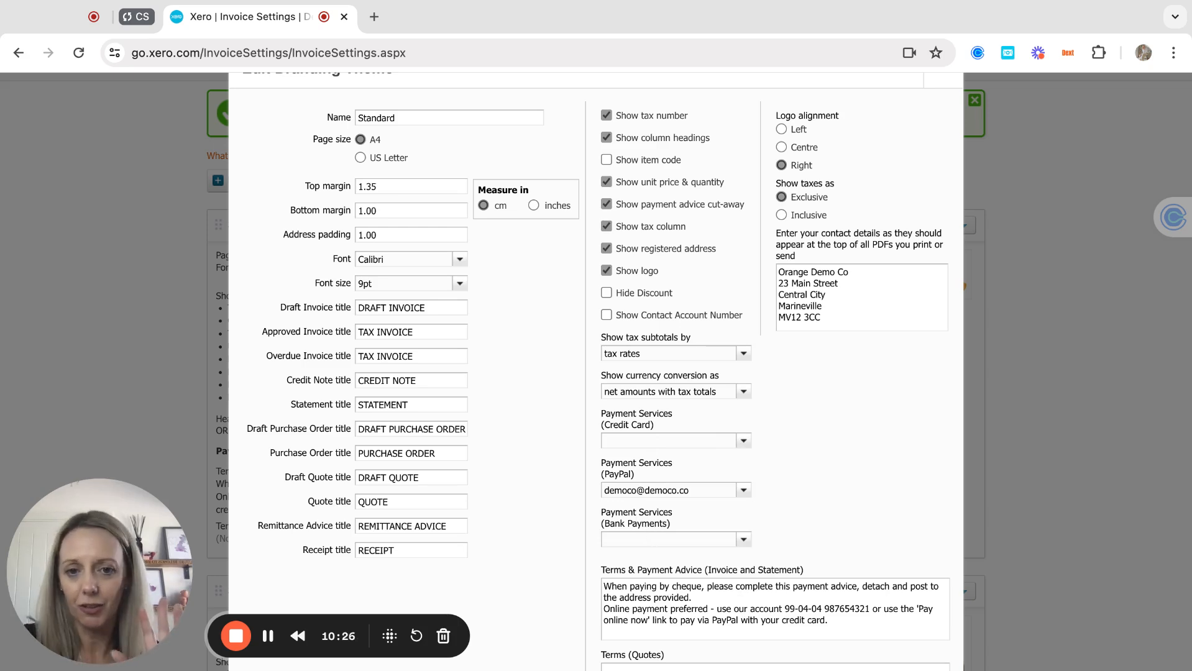
# Step: Review the Standard theme's payment advice and quote terms, and save the theme
pyautogui.scroll(3, 852, 362)
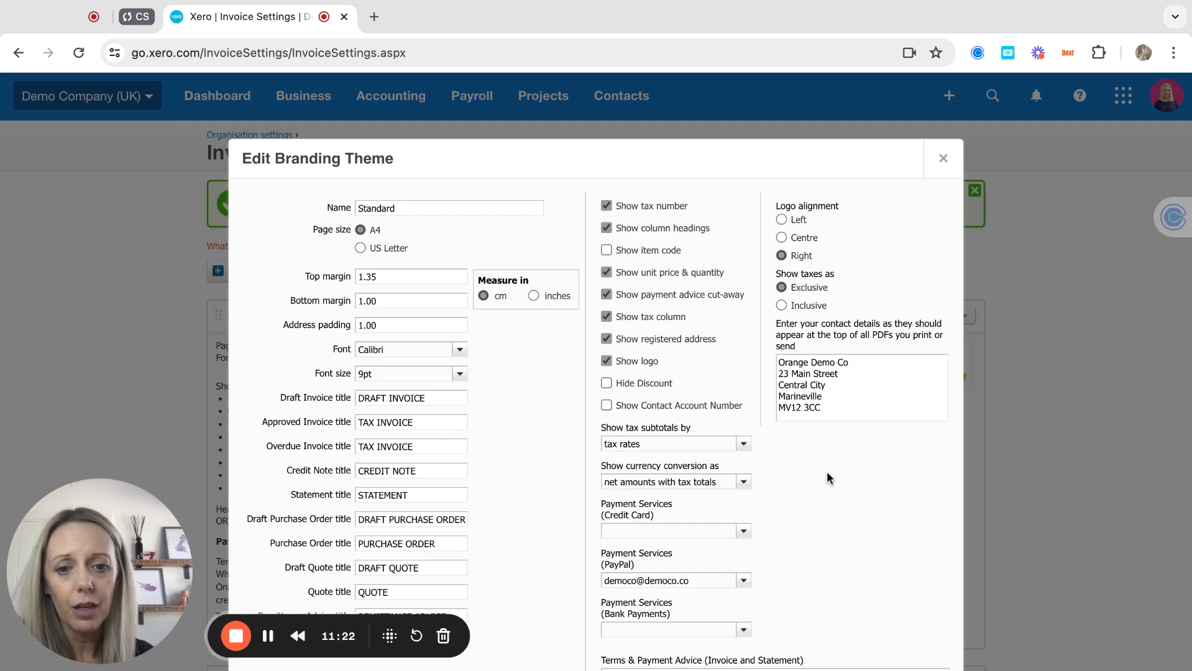
pyautogui.scroll(-4, 828, 480)
pyautogui.scroll(-1, 828, 484)
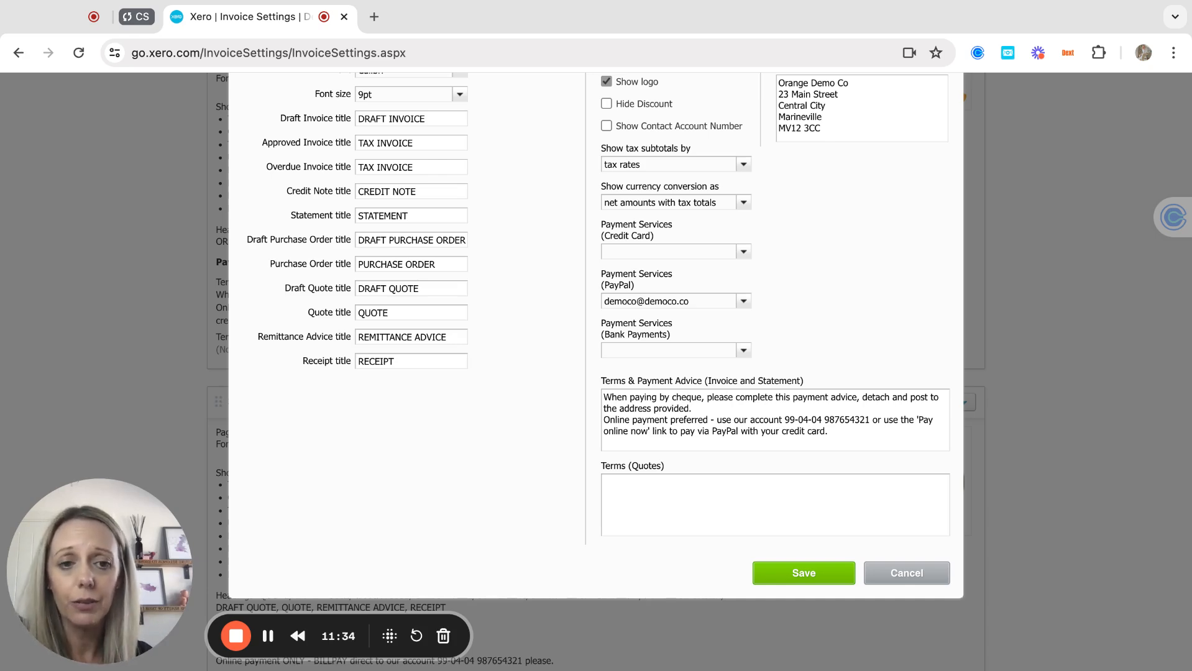
pyautogui.scroll(-1, 753, 385)
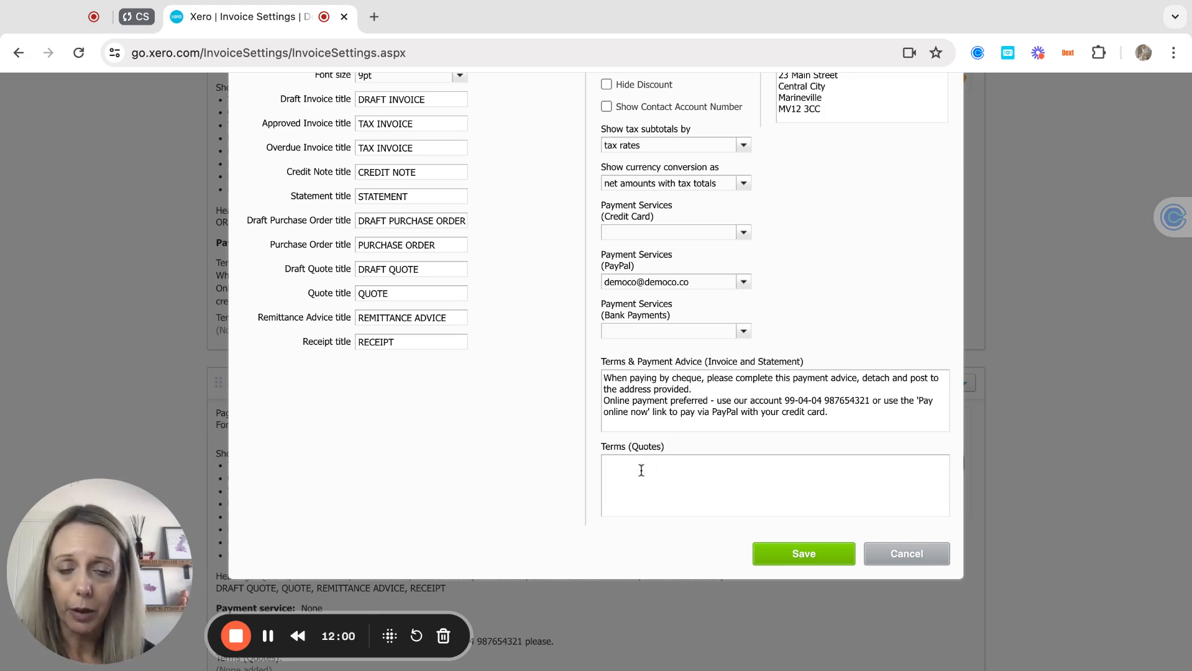
pyautogui.click(804, 560)
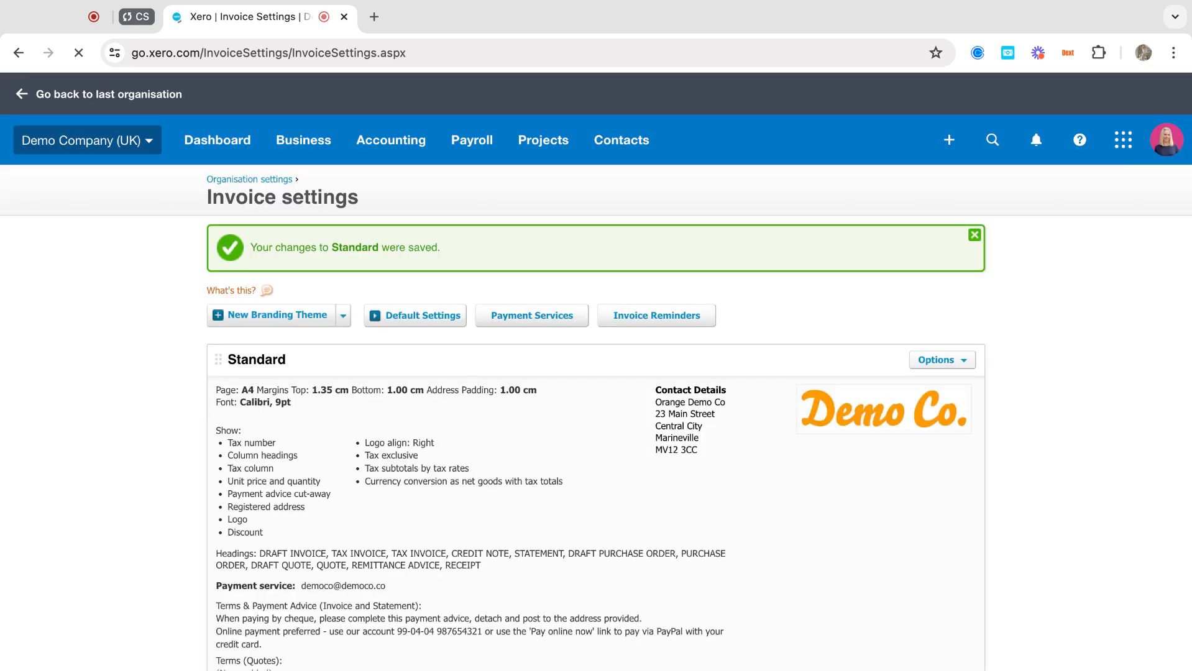
# Step: Preview an invoice in the Standard branding theme and examine its full desktop layout
pyautogui.click(954, 361)
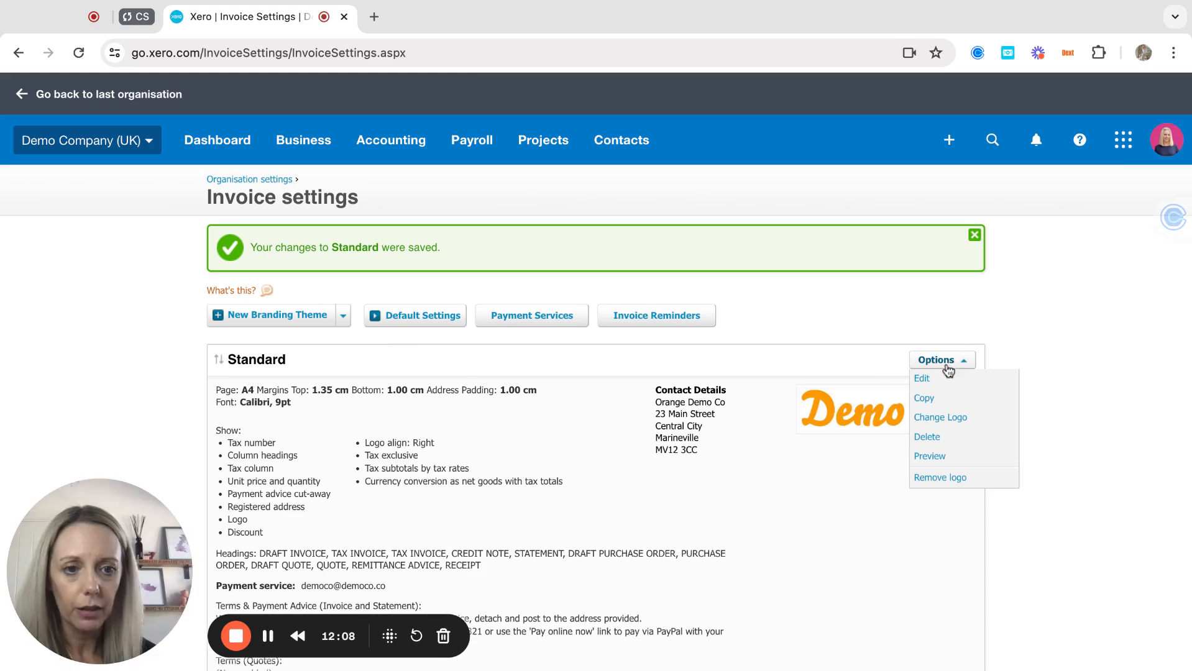
pyautogui.click(935, 457)
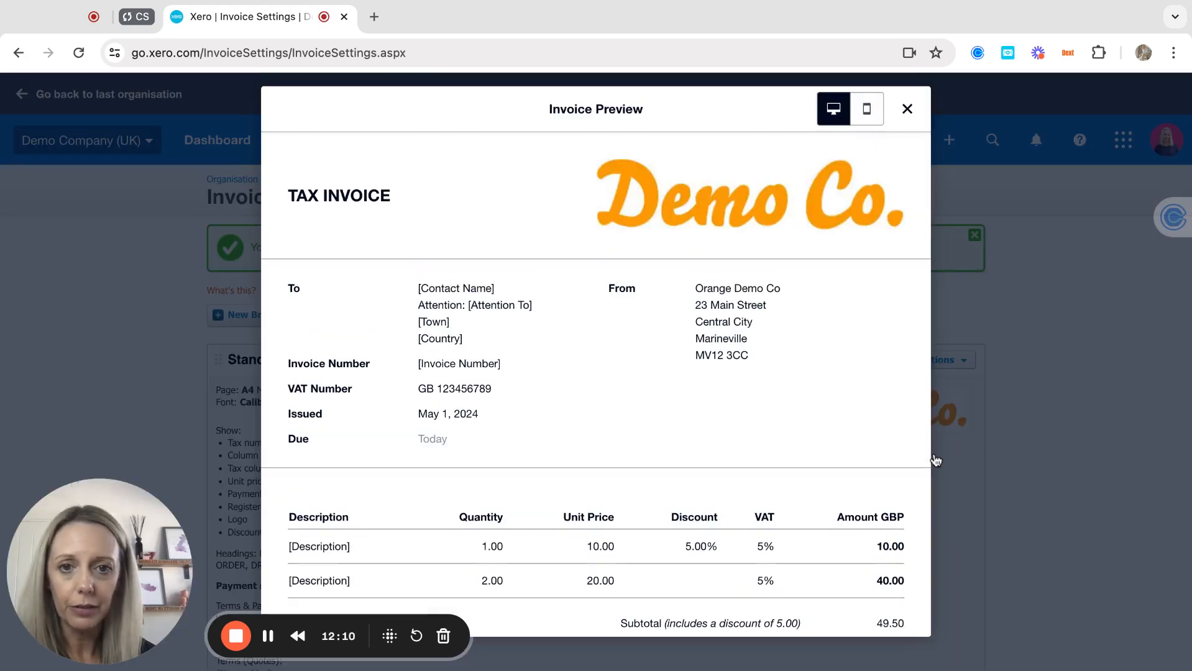
pyautogui.scroll(-4, 726, 422)
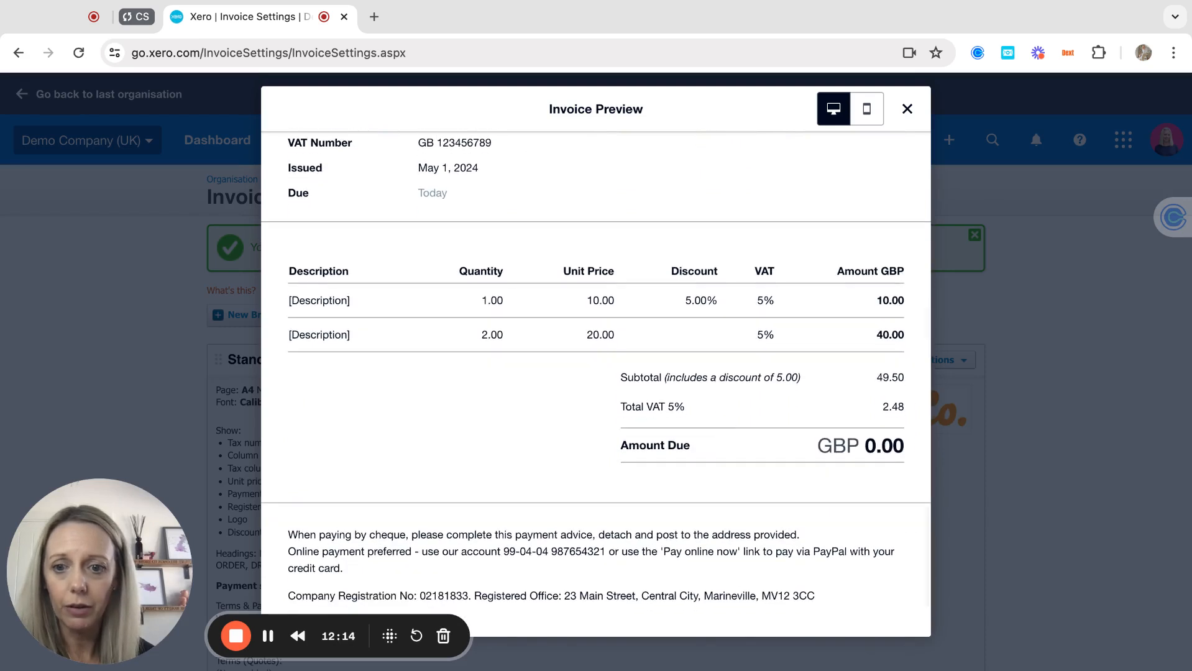
pyautogui.scroll(4, 595, 385)
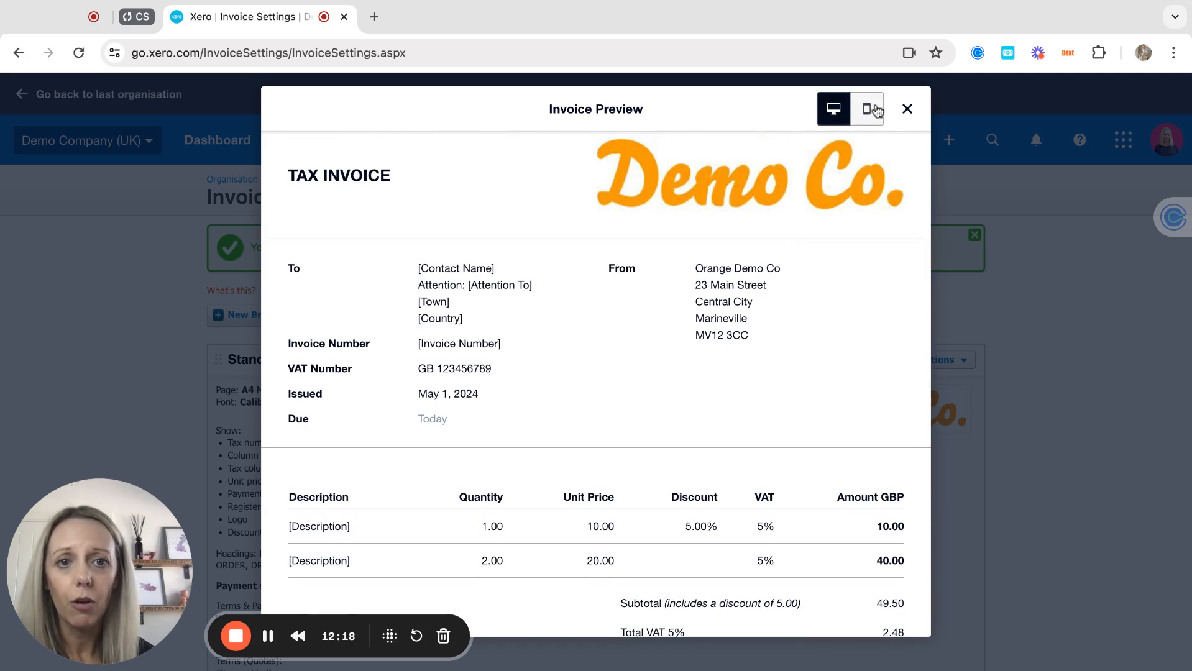
# Step: Examine the invoice preview in the mobile layout, switch back to the desktop layout and close the preview
pyautogui.click(867, 109)
pyautogui.scroll(-10, 603, 520)
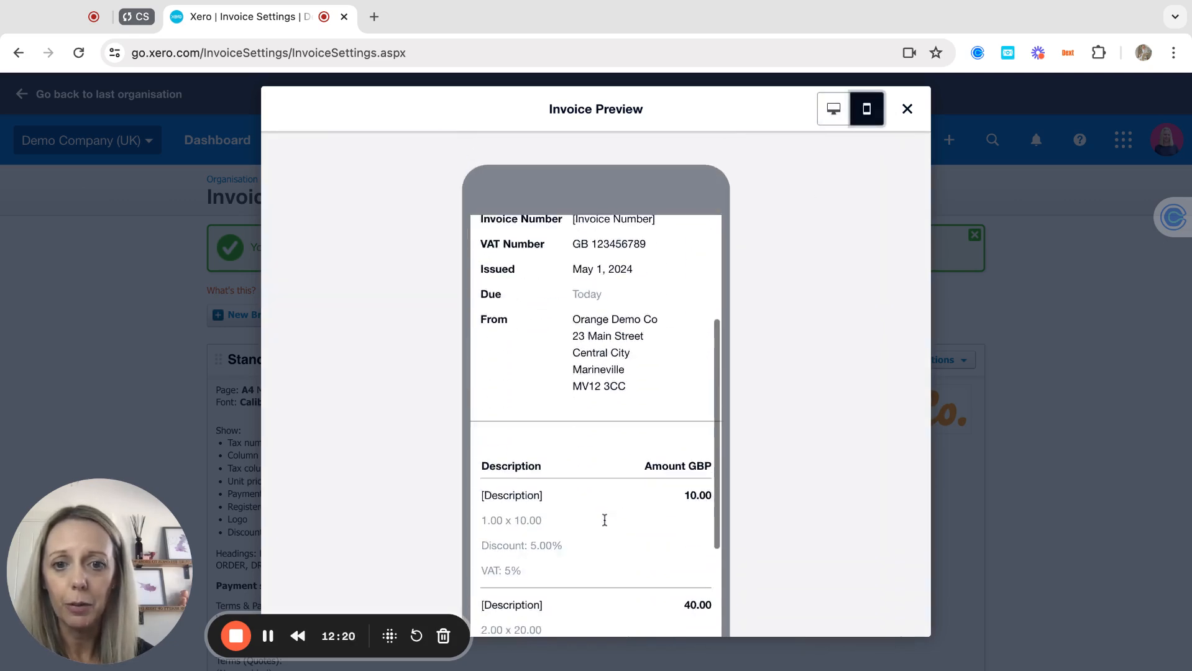
pyautogui.scroll(10, 596, 422)
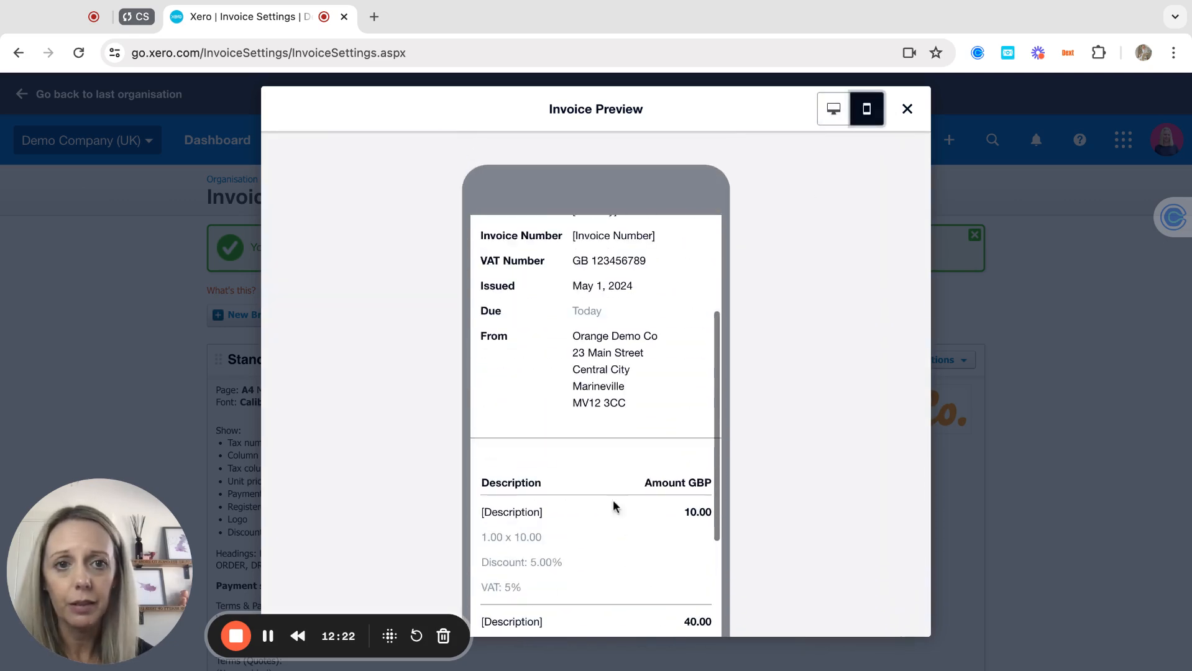
pyautogui.click(834, 110)
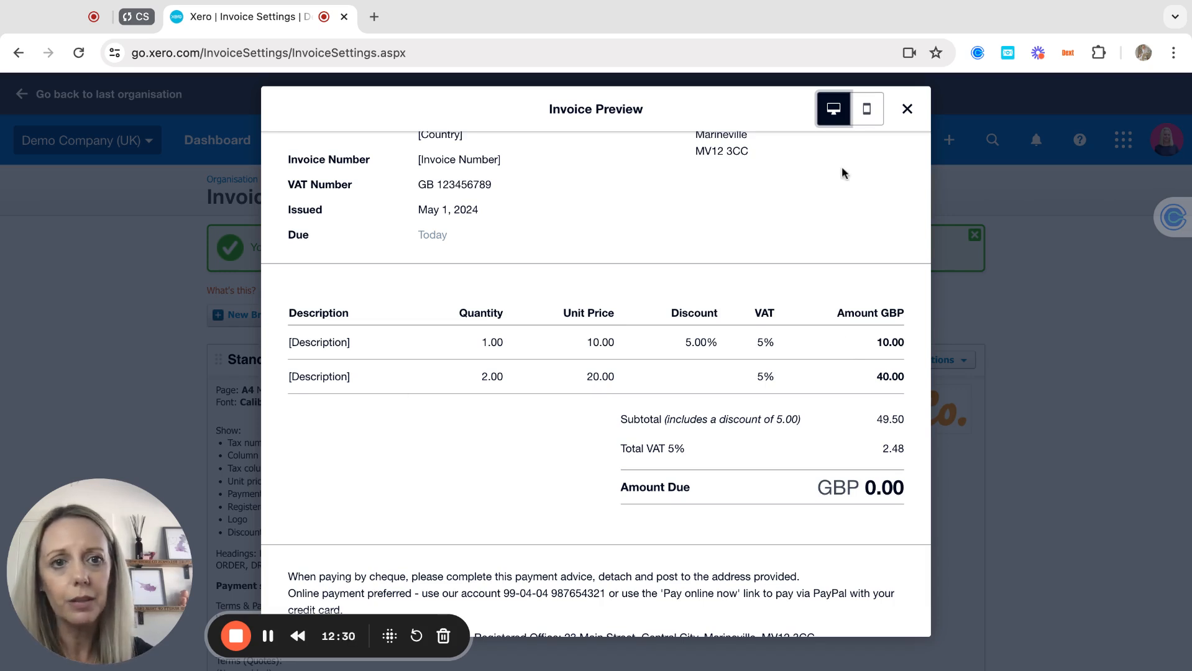
pyautogui.click(906, 109)
# Step: Review the Special projects and Very orange invoice! branding themes on the invoice settings page
pyautogui.scroll(-4, 794, 453)
pyautogui.scroll(-5, 793, 453)
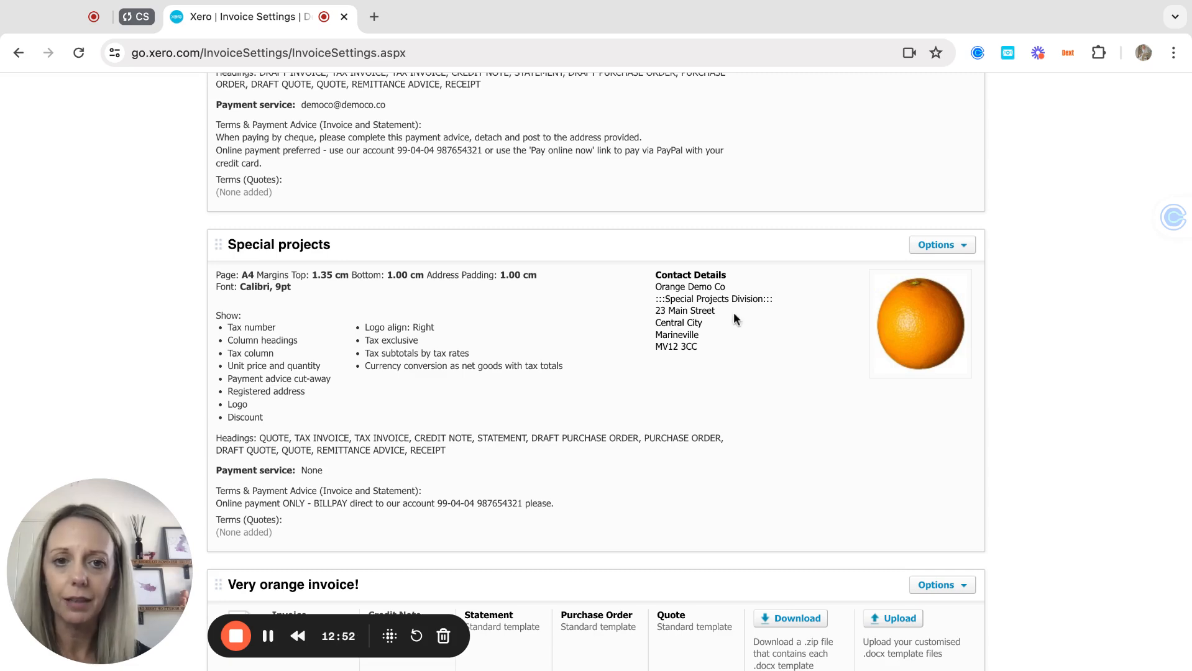
pyautogui.scroll(-5, 726, 365)
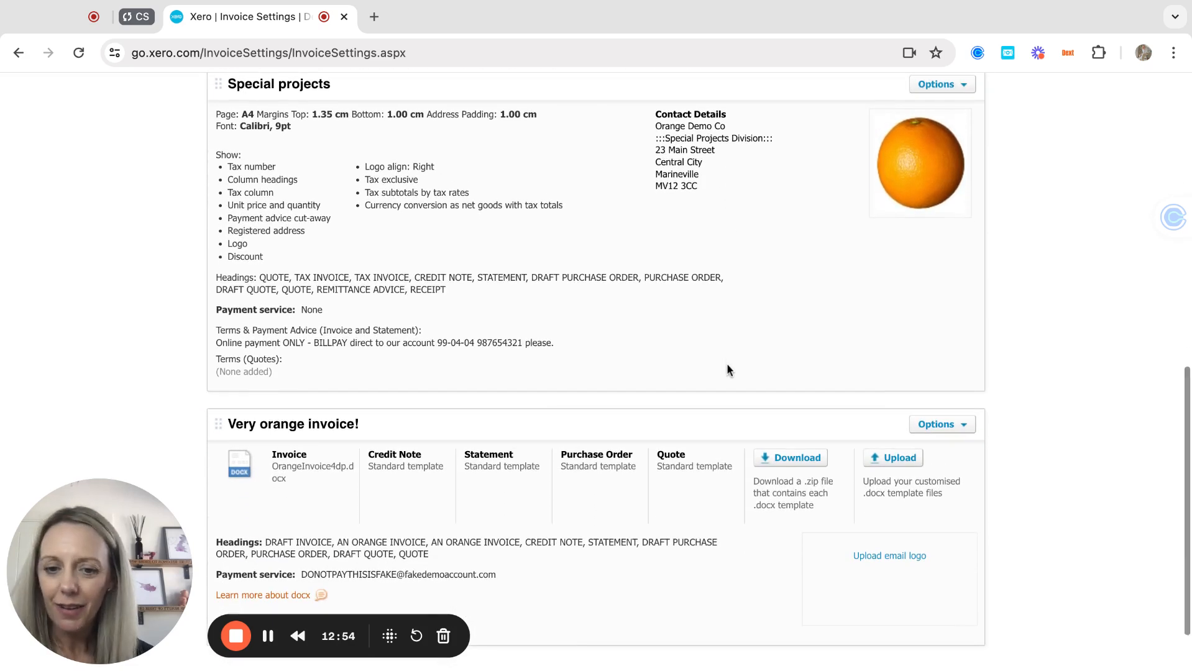
pyautogui.scroll(11, 727, 365)
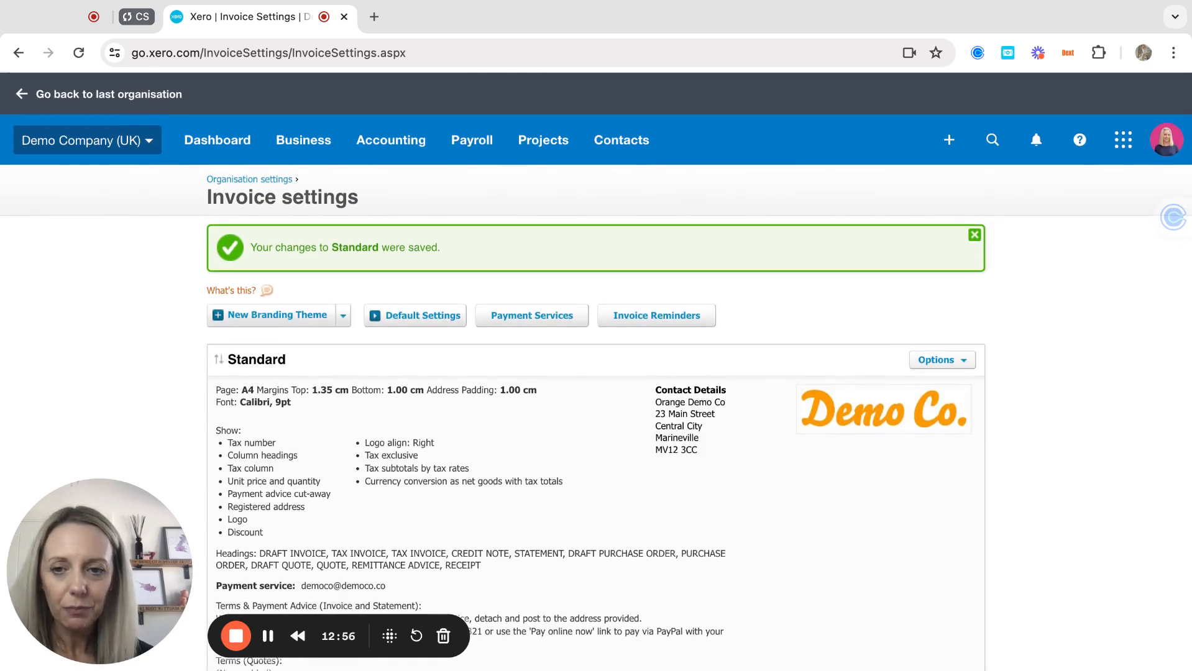